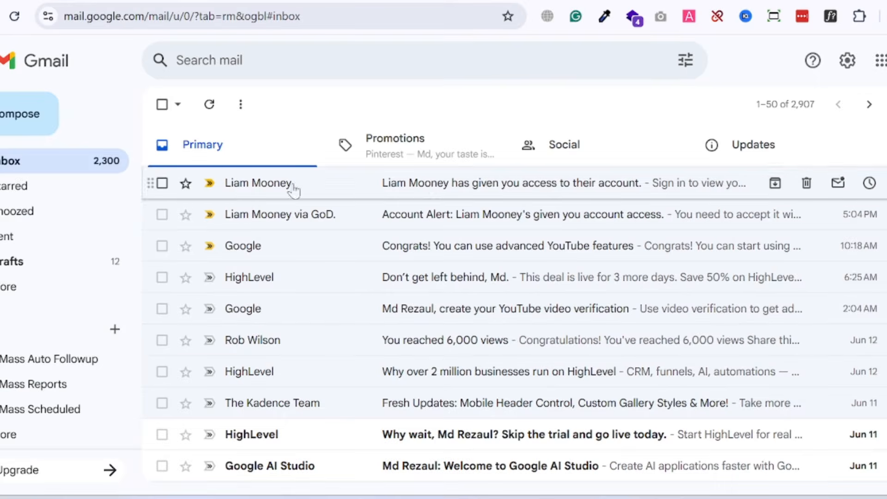
Open the GoDaddy account access alert email and accept the access invitation
{"action": "left_click", "coordinate": [523, 218]}
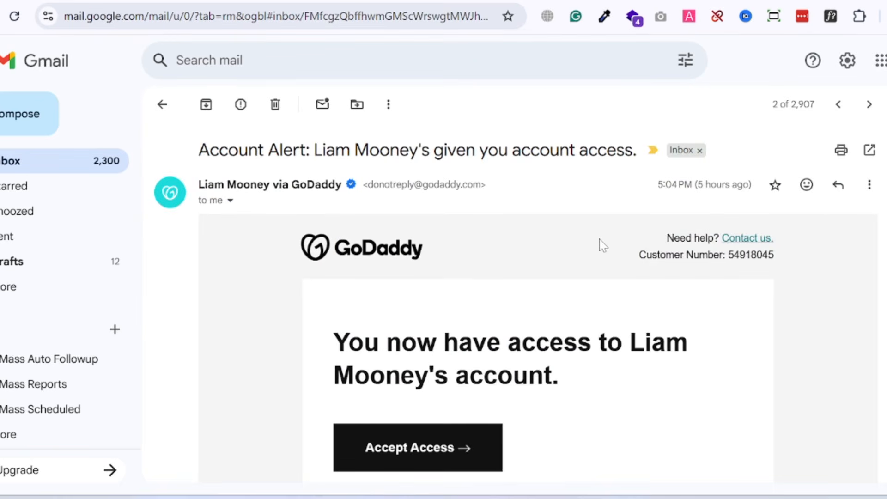
{"action": "scroll", "coordinate": [592, 241], "scroll_direction": "down", "scroll_amount": 2}
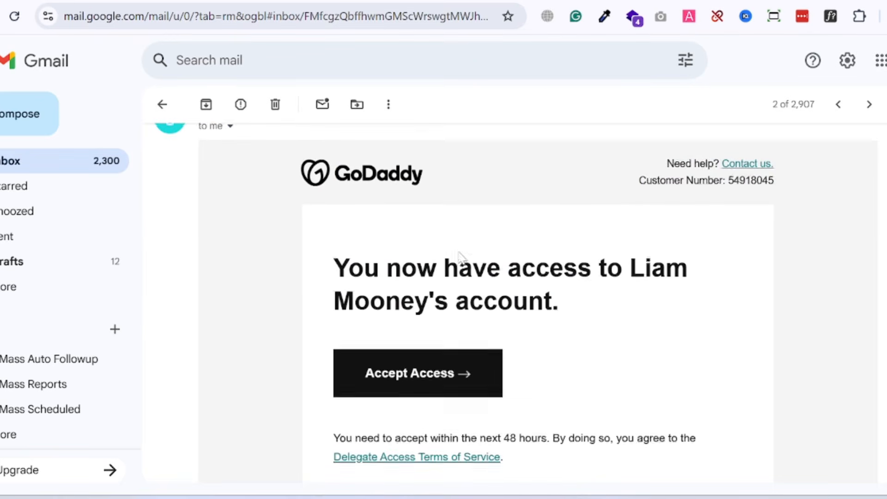
{"action": "scroll", "coordinate": [647, 319], "scroll_direction": "up", "scroll_amount": 2}
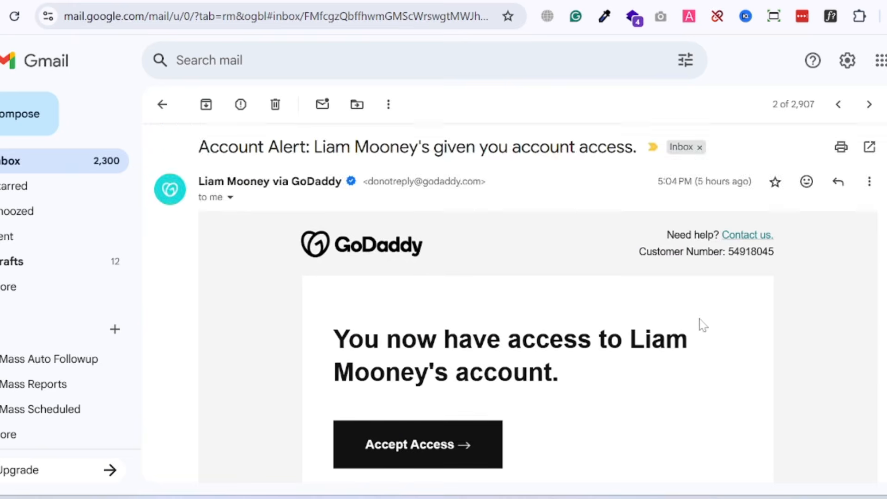
{"action": "scroll", "coordinate": [647, 309], "scroll_direction": "down", "scroll_amount": 4}
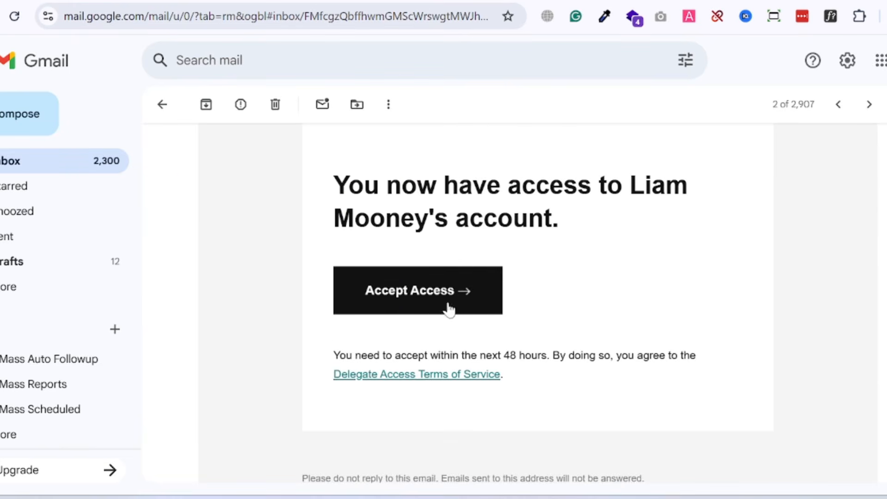
{"action": "left_click", "coordinate": [437, 292]}
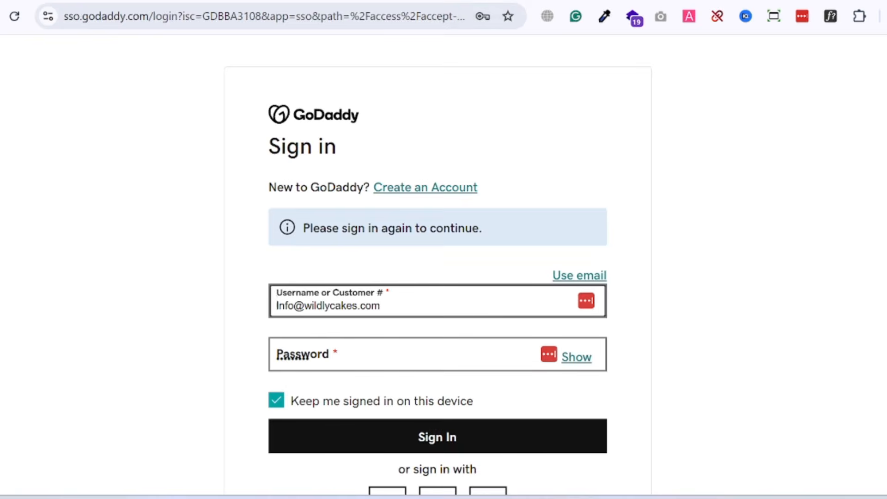
Sign in to GoDaddy with the existing Google account and decline saving the login to LastPass
{"action": "scroll", "coordinate": [189, 94], "scroll_direction": "down", "scroll_amount": 3}
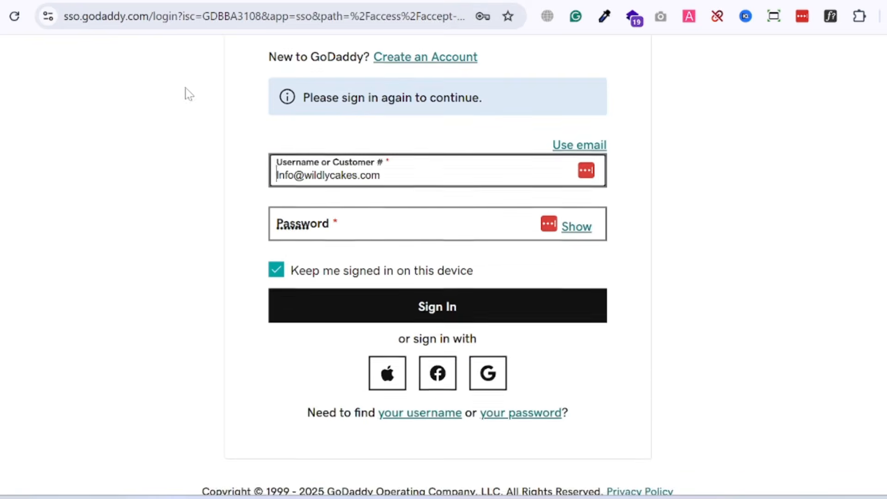
{"action": "scroll", "coordinate": [175, 93], "scroll_direction": "up", "scroll_amount": 3}
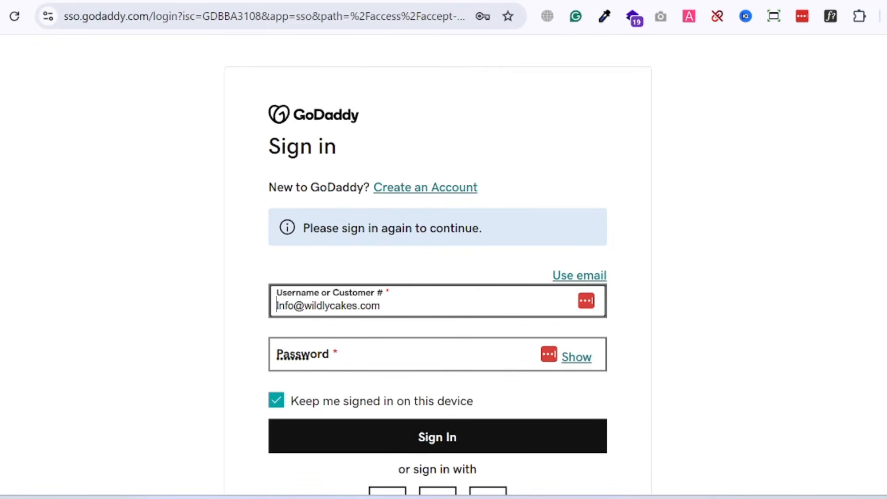
{"action": "scroll", "coordinate": [218, 238], "scroll_direction": "down", "scroll_amount": 3}
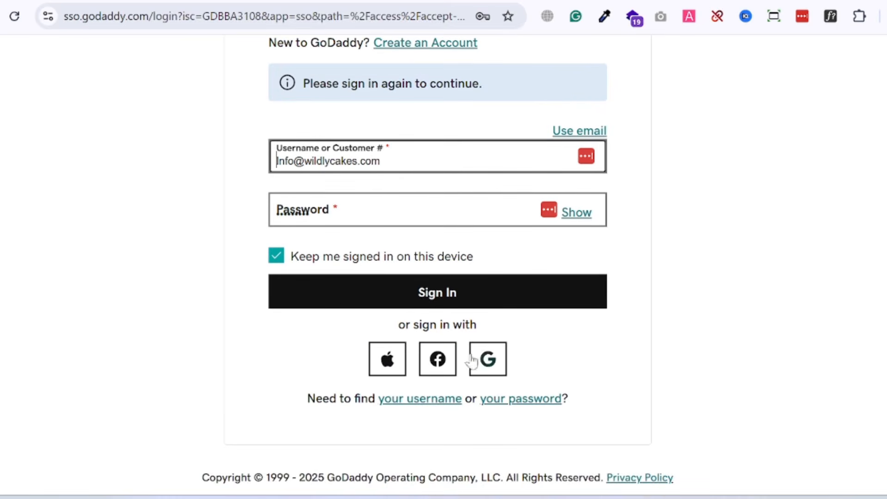
{"action": "left_click", "coordinate": [502, 362]}
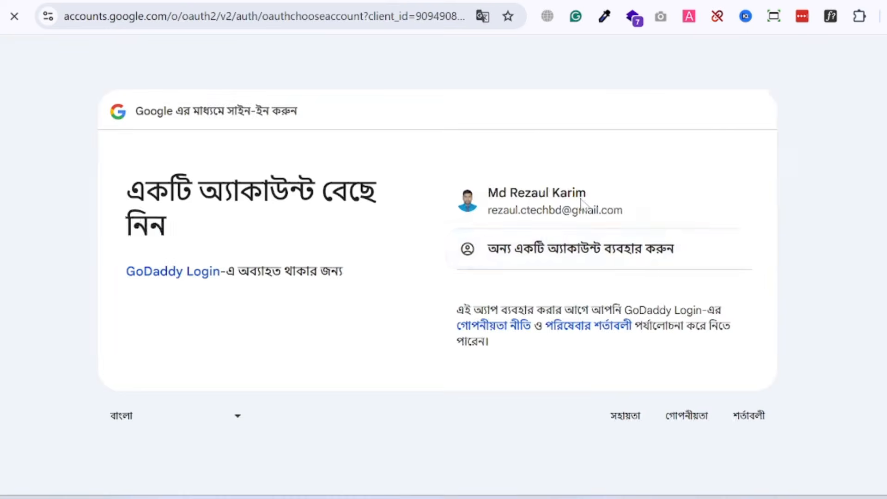
{"action": "left_click", "coordinate": [584, 202]}
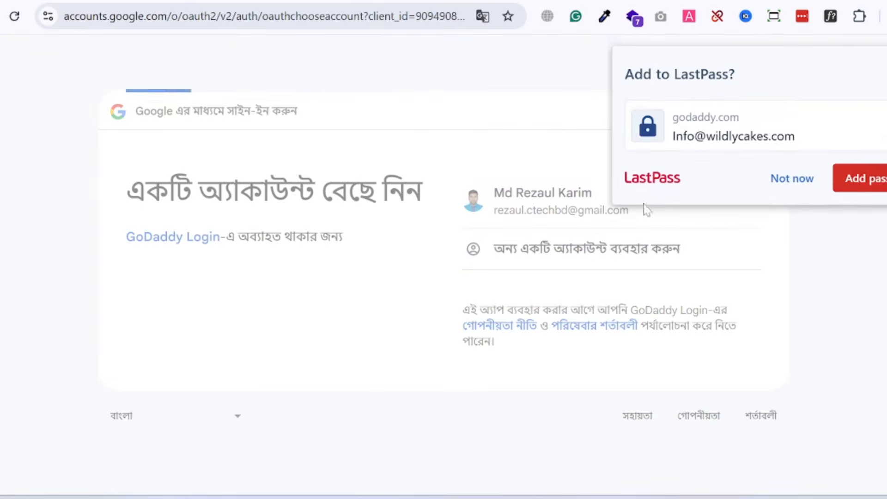
{"action": "left_click", "coordinate": [793, 175]}
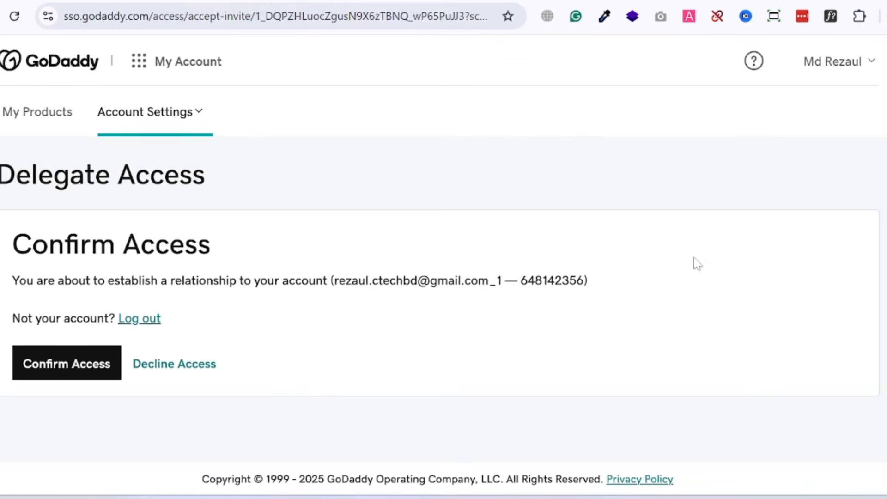
Confirm the delegate access and enter the client's account that has Products & Domains access
{"action": "left_click", "coordinate": [35, 367]}
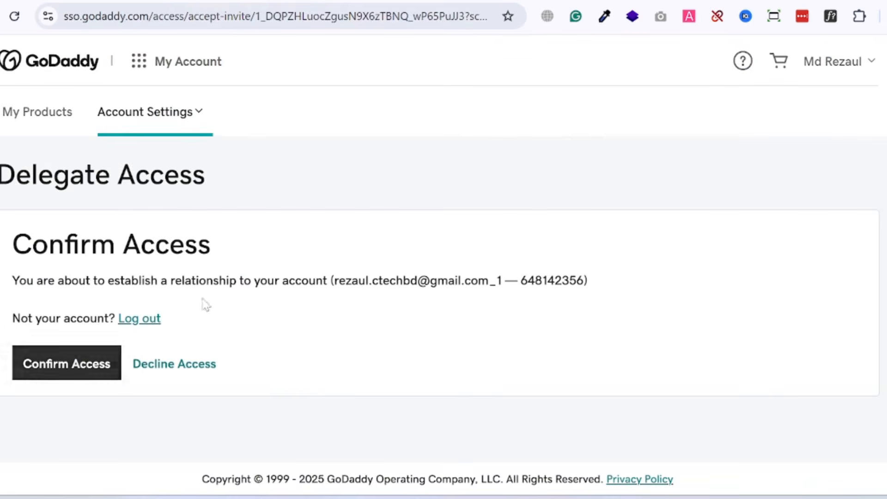
{"action": "left_click", "coordinate": [65, 369]}
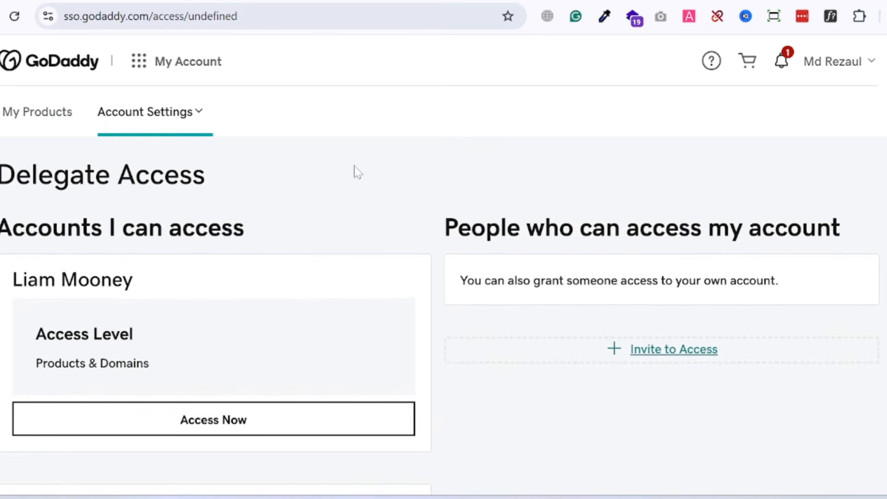
{"action": "scroll", "coordinate": [289, 157], "scroll_direction": "down", "scroll_amount": 3}
{"action": "scroll", "coordinate": [324, 319], "scroll_direction": "up", "scroll_amount": 3}
{"action": "scroll", "coordinate": [109, 301], "scroll_direction": "down", "scroll_amount": 2}
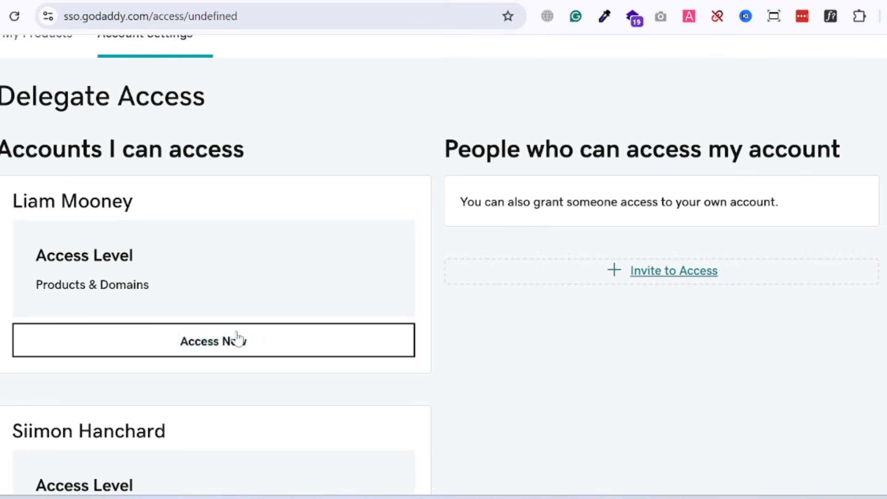
{"action": "left_click", "coordinate": [273, 346]}
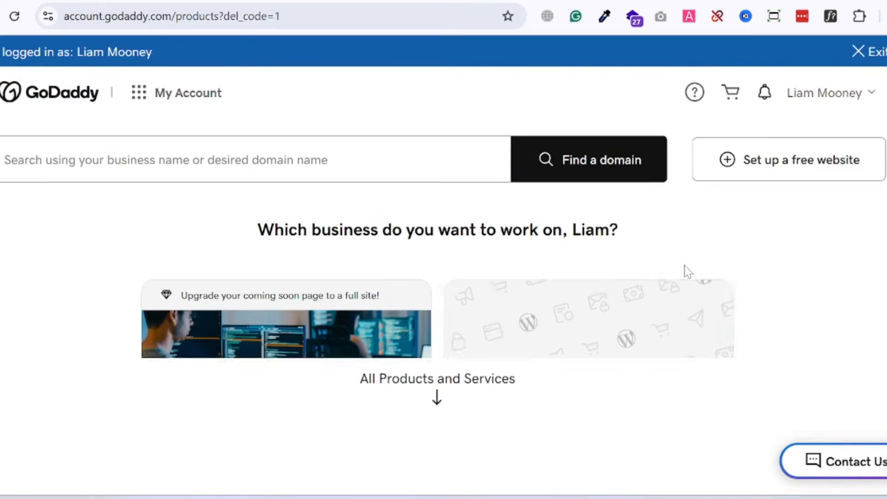
Examine the client account's businesses and its list of products and services, including Domains and Managed WordPress
{"action": "scroll", "coordinate": [686, 272], "scroll_direction": "down", "scroll_amount": 3}
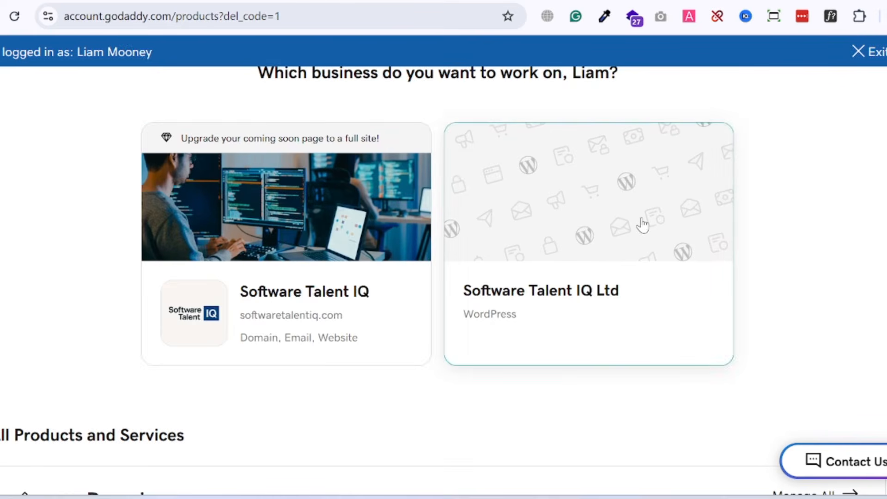
{"action": "scroll", "coordinate": [574, 234], "scroll_direction": "down", "scroll_amount": 2}
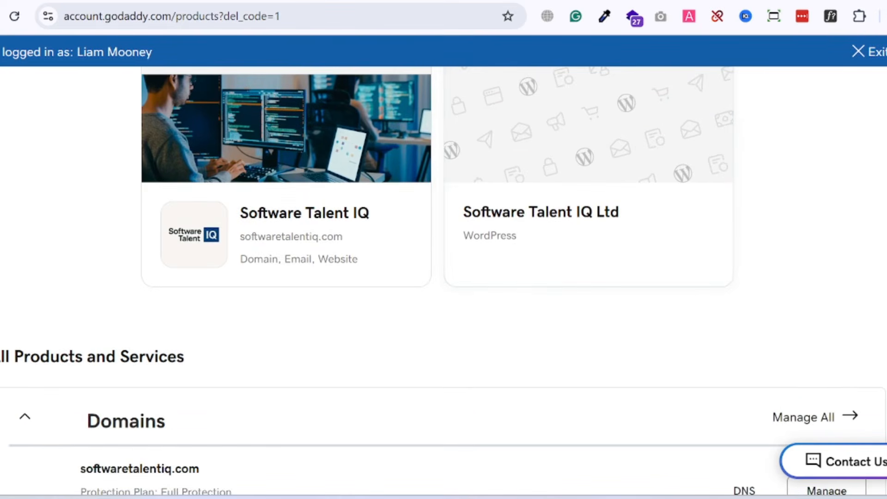
{"action": "scroll", "coordinate": [34, 196], "scroll_direction": "down", "scroll_amount": 5}
{"action": "scroll", "coordinate": [231, 303], "scroll_direction": "down", "scroll_amount": 2}
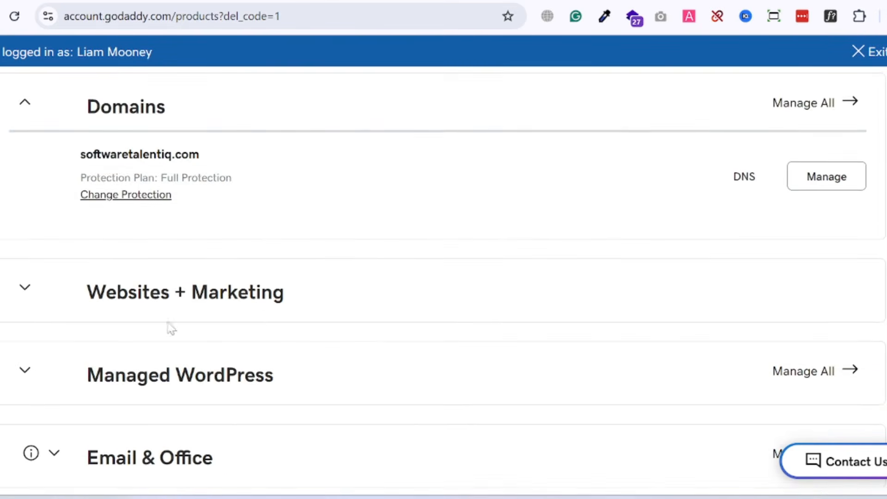
{"action": "scroll", "coordinate": [185, 294], "scroll_direction": "down", "scroll_amount": 2}
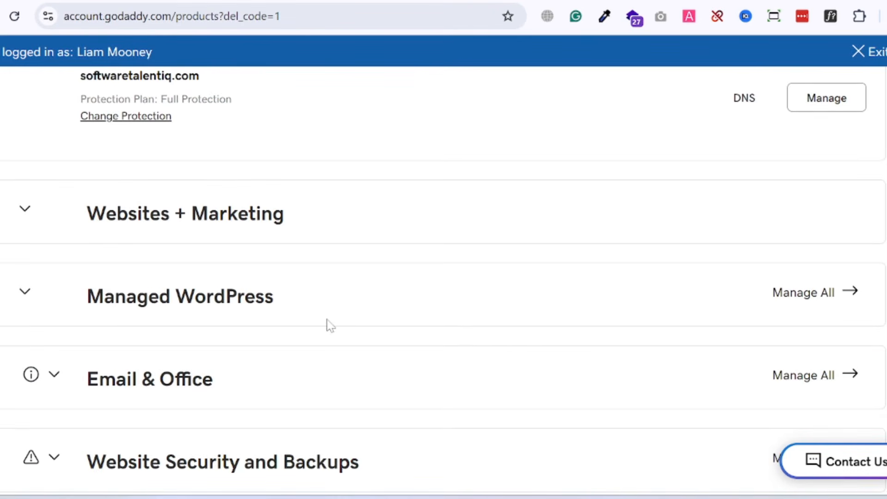
{"action": "scroll", "coordinate": [327, 323], "scroll_direction": "up", "scroll_amount": 6}
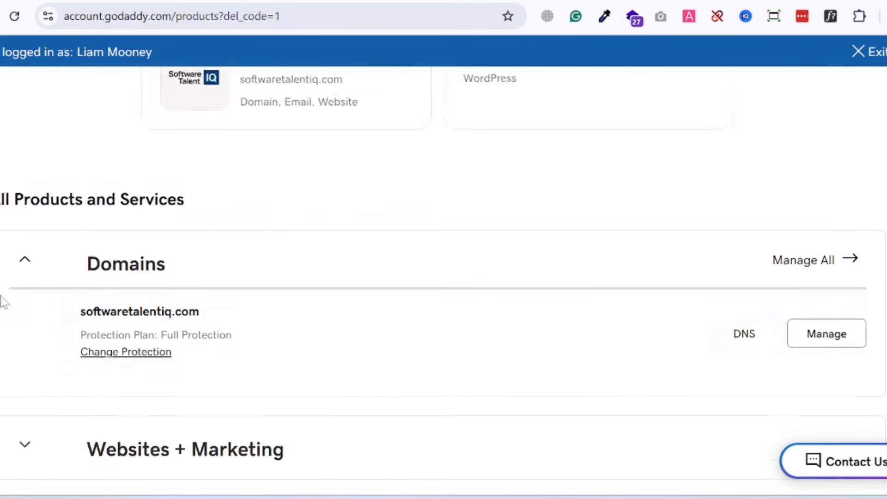
{"action": "scroll", "coordinate": [1, 303], "scroll_direction": "down", "scroll_amount": 4}
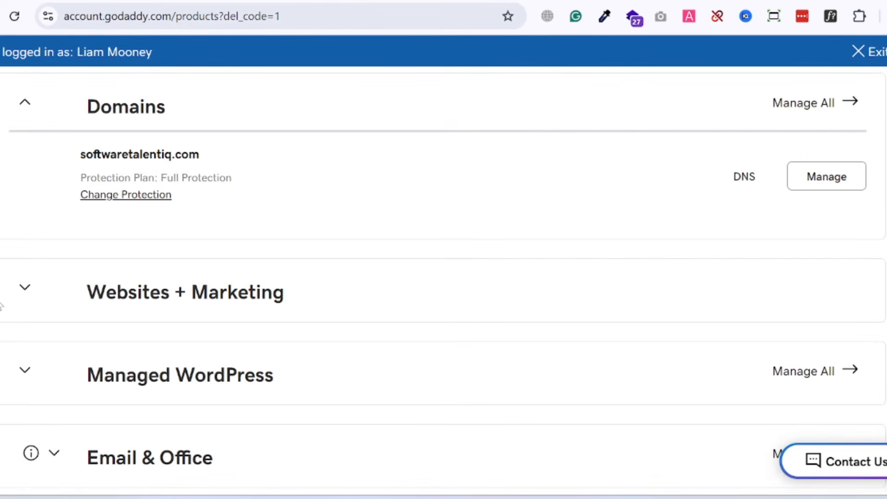
{"action": "scroll", "coordinate": [1, 303], "scroll_direction": "down", "scroll_amount": 2}
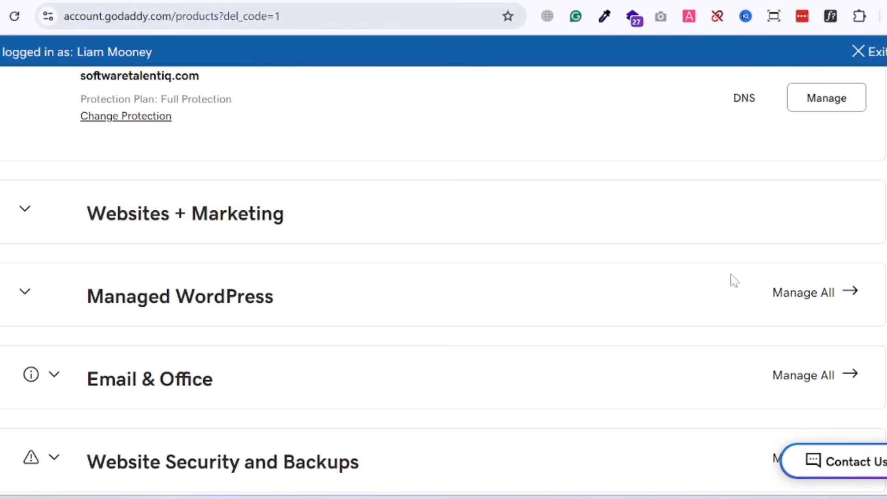
Open the management page for all Managed WordPress hosting and start creating a WP site
{"action": "scroll", "coordinate": [305, 300], "scroll_direction": "up", "scroll_amount": 2}
{"action": "scroll", "coordinate": [340, 312], "scroll_direction": "down", "scroll_amount": 2}
{"action": "left_click", "coordinate": [819, 303]}
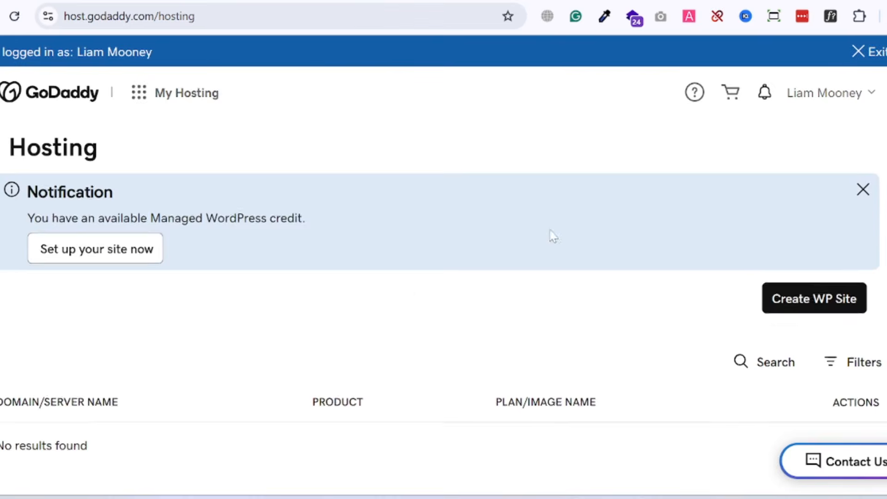
{"action": "scroll", "coordinate": [532, 287], "scroll_direction": "down", "scroll_amount": 1}
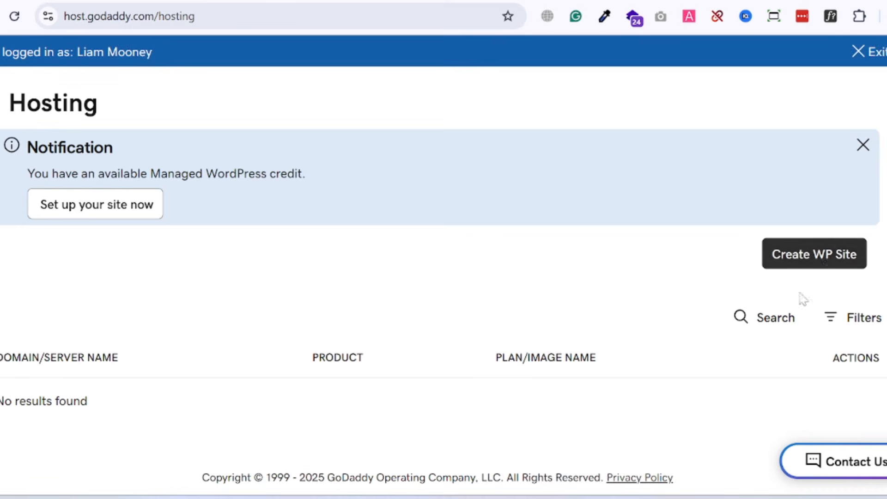
{"action": "left_click", "coordinate": [827, 266]}
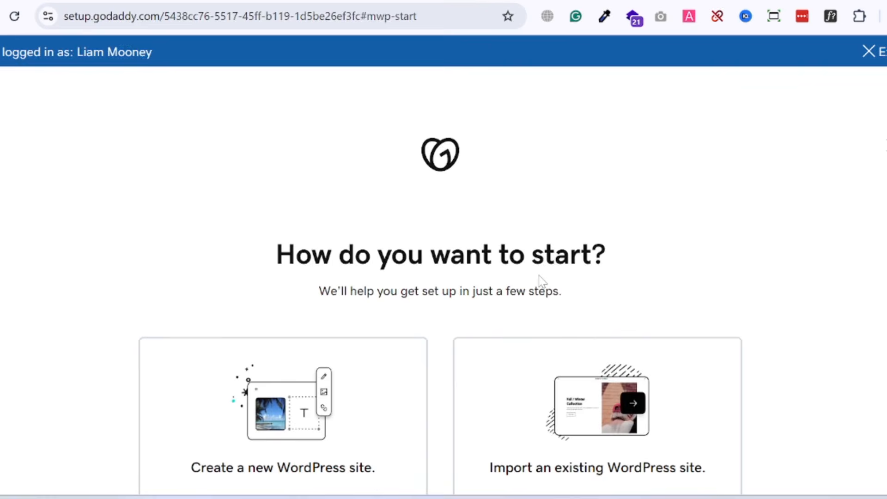
Choose to create a new WordPress site and set it as built for myself
{"action": "scroll", "coordinate": [622, 238], "scroll_direction": "down", "scroll_amount": 2}
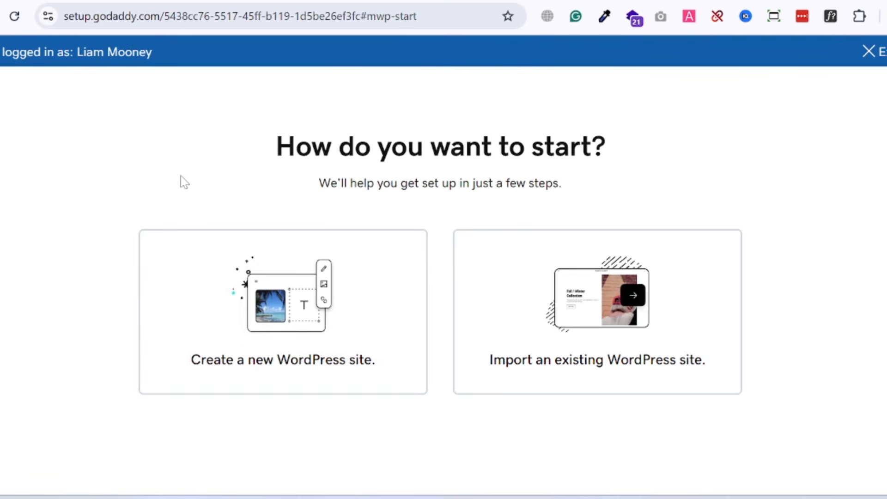
{"action": "left_click", "coordinate": [358, 342]}
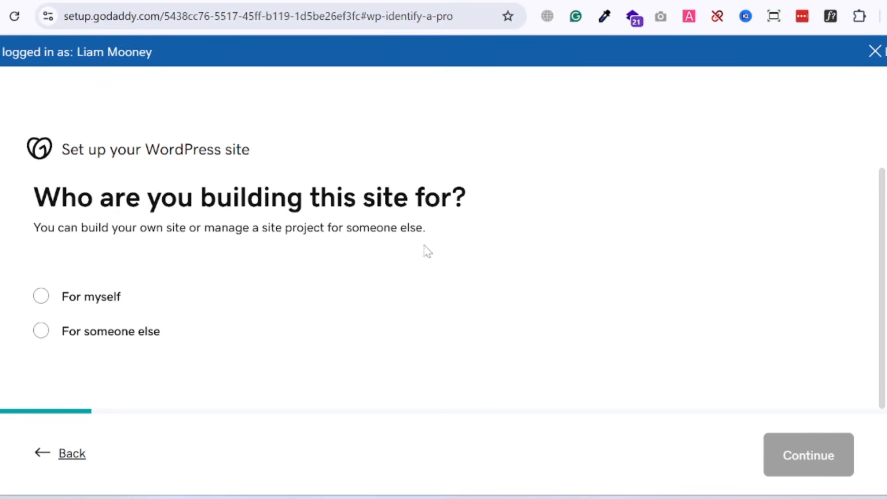
{"action": "left_click", "coordinate": [73, 298]}
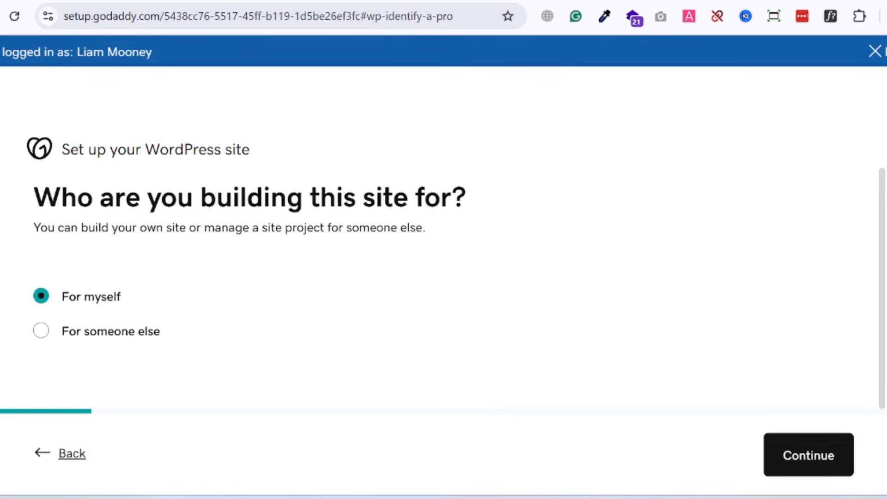
{"action": "left_click", "coordinate": [820, 455]}
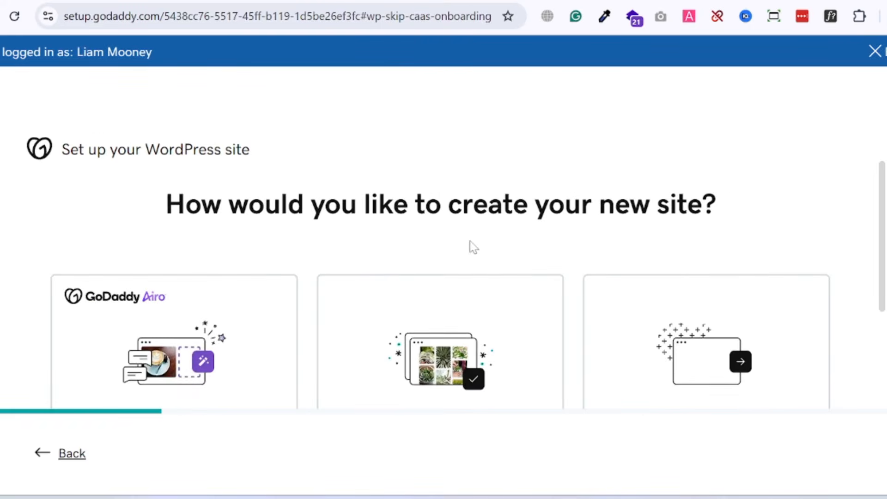
Compare the site creation methods and choose to start from scratch with a blank template
{"action": "scroll", "coordinate": [329, 234], "scroll_direction": "down", "scroll_amount": 3}
{"action": "scroll", "coordinate": [345, 234], "scroll_direction": "up", "scroll_amount": 2}
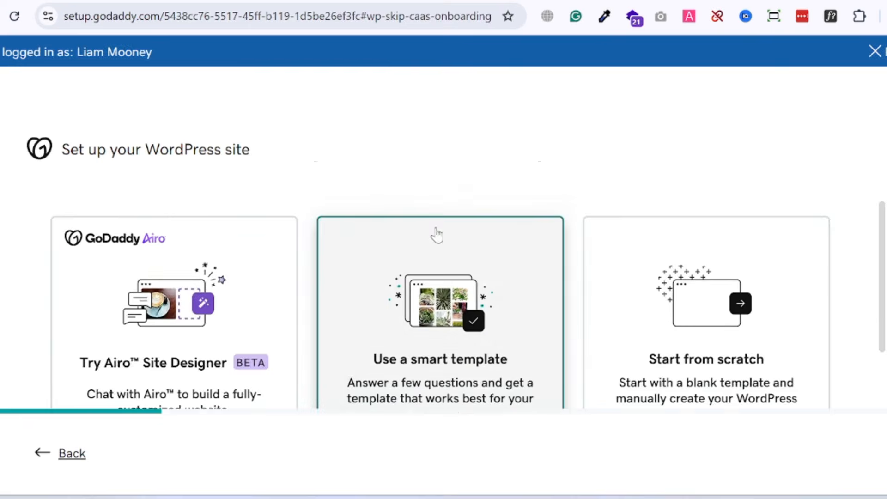
{"action": "scroll", "coordinate": [497, 235], "scroll_direction": "up", "scroll_amount": 1}
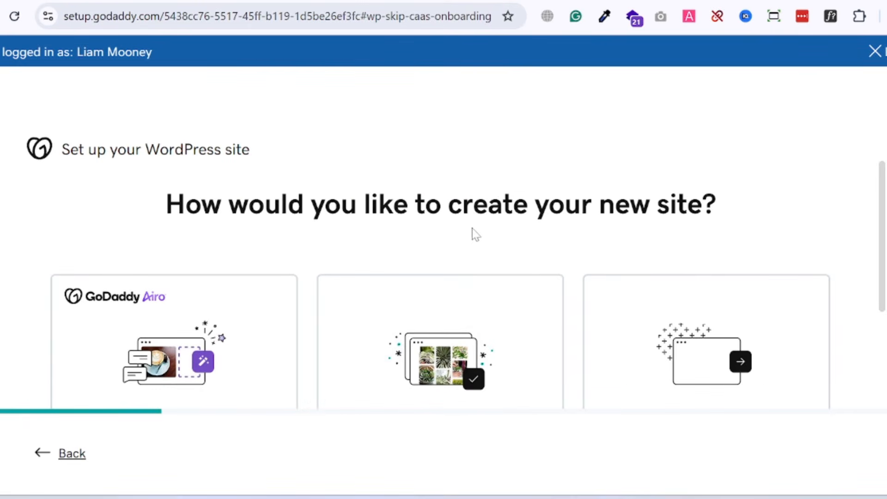
{"action": "scroll", "coordinate": [311, 276], "scroll_direction": "down", "scroll_amount": 1}
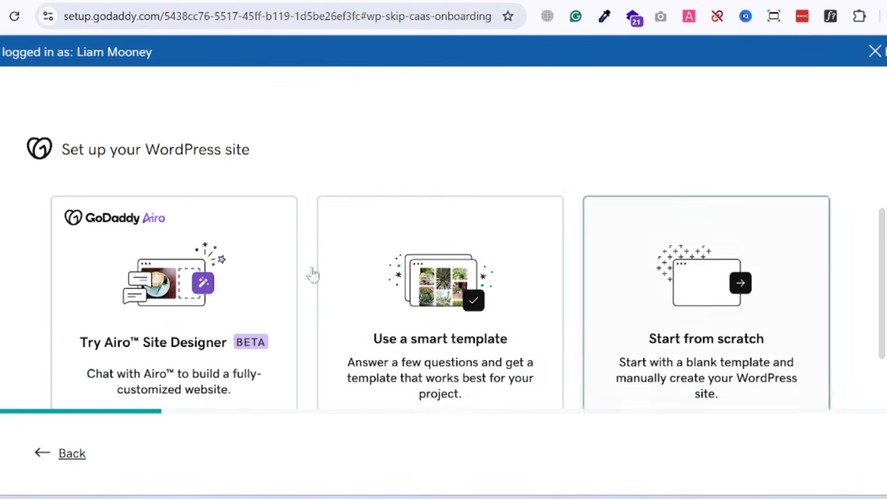
{"action": "scroll", "coordinate": [520, 213], "scroll_direction": "down", "scroll_amount": 1}
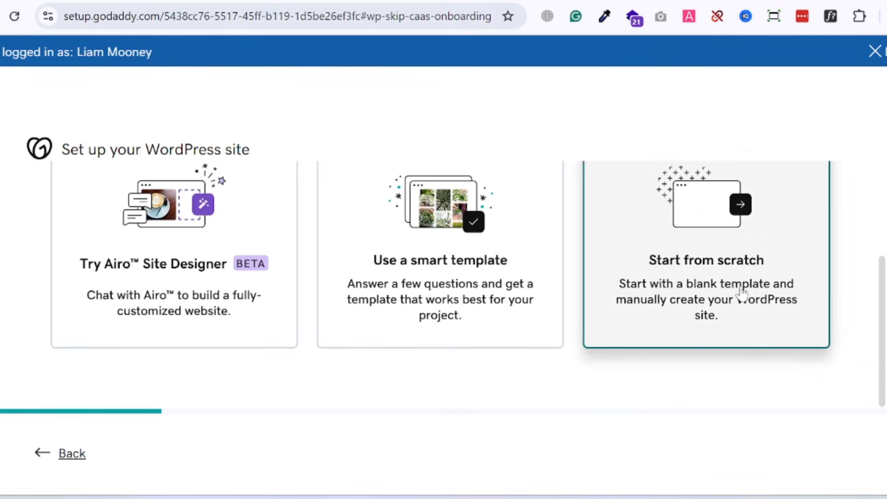
{"action": "scroll", "coordinate": [740, 292], "scroll_direction": "up", "scroll_amount": 2}
{"action": "scroll", "coordinate": [728, 277], "scroll_direction": "down", "scroll_amount": 2}
{"action": "scroll", "coordinate": [719, 281], "scroll_direction": "up", "scroll_amount": 2}
{"action": "scroll", "coordinate": [698, 284], "scroll_direction": "down", "scroll_amount": 2}
{"action": "left_click", "coordinate": [756, 276]}
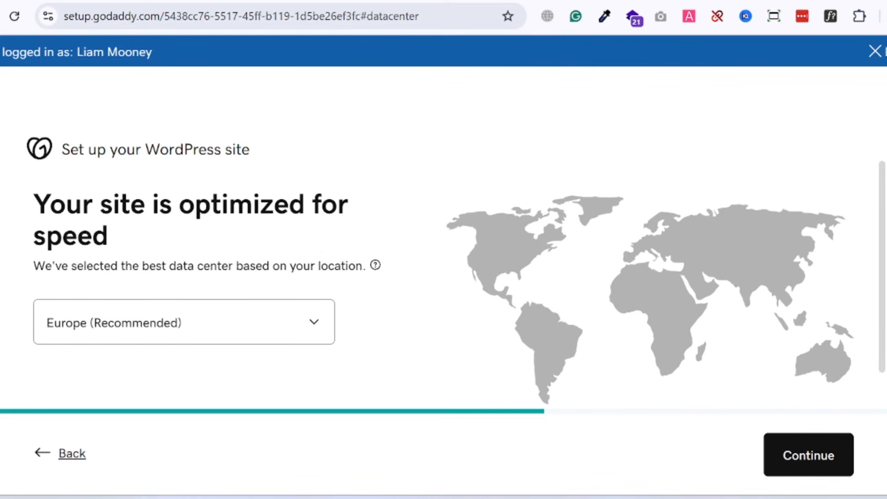
Review the available data centers, keep Europe (Recommended), and continue the WordPress site setup
{"action": "mouse_move", "coordinate": [375, 266]}
{"action": "left_click", "coordinate": [313, 321]}
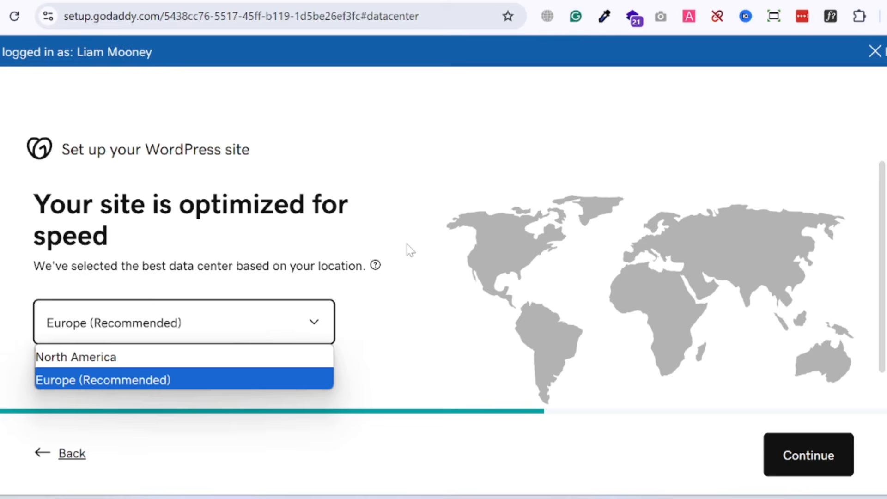
{"action": "left_click", "coordinate": [359, 237]}
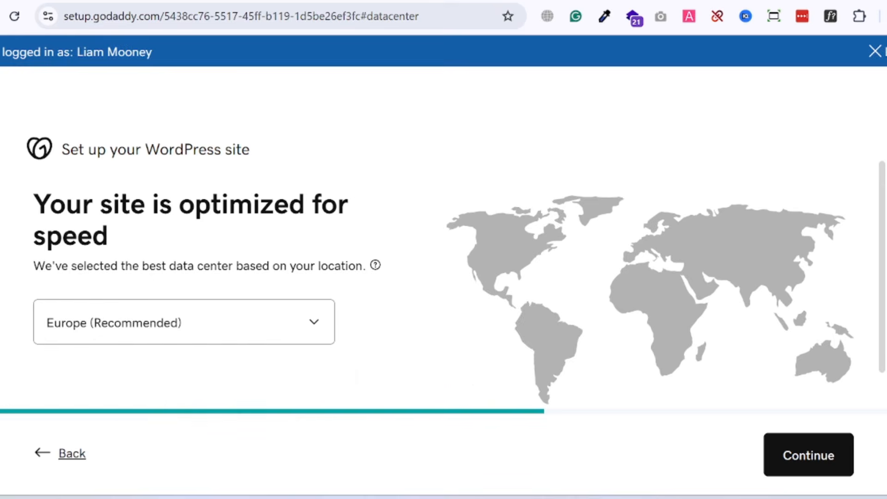
{"action": "left_click", "coordinate": [252, 337]}
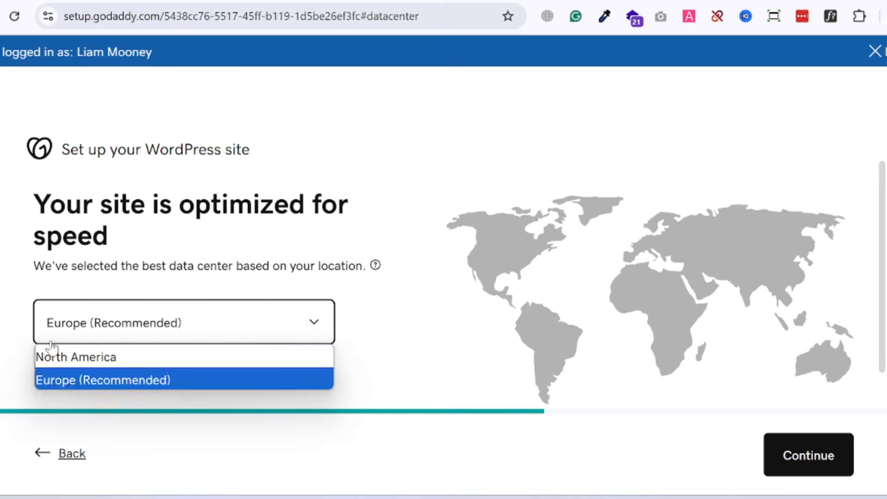
{"action": "left_click", "coordinate": [149, 380]}
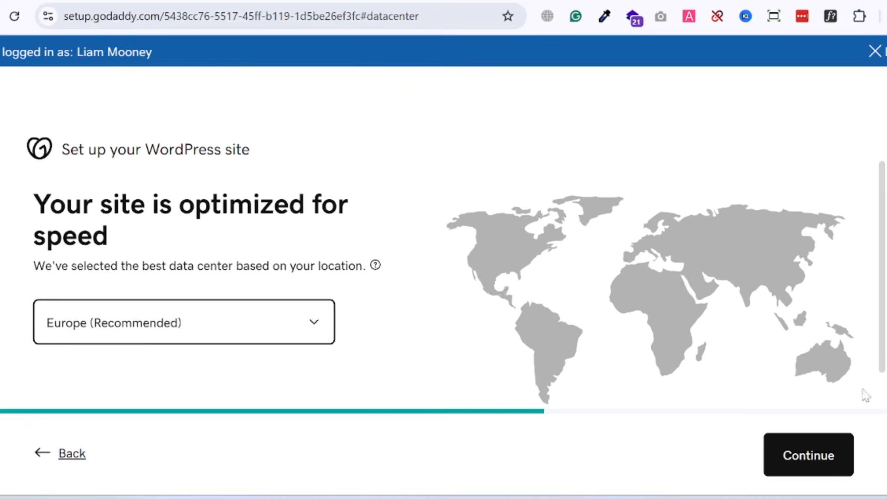
{"action": "left_click", "coordinate": [810, 456]}
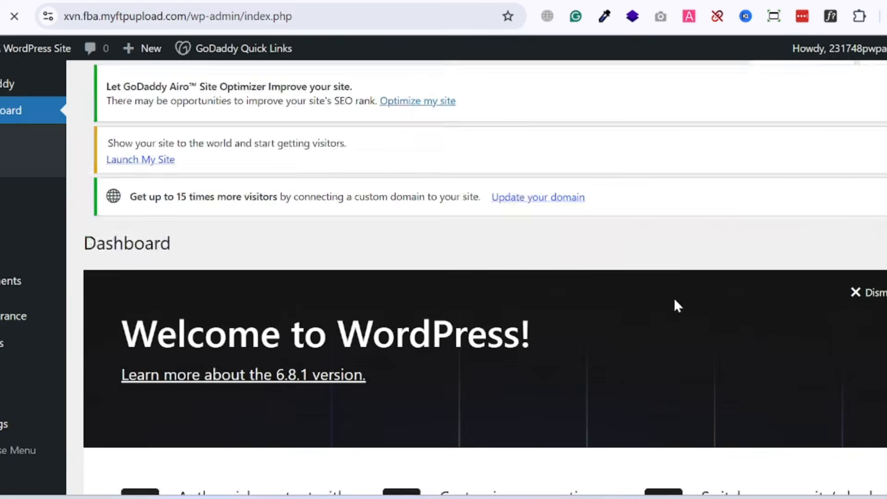
Examine the new site's WordPress admin dashboard, including its site optimizer, launch and custom domain notices
{"action": "scroll", "coordinate": [634, 254], "scroll_direction": "down", "scroll_amount": 4}
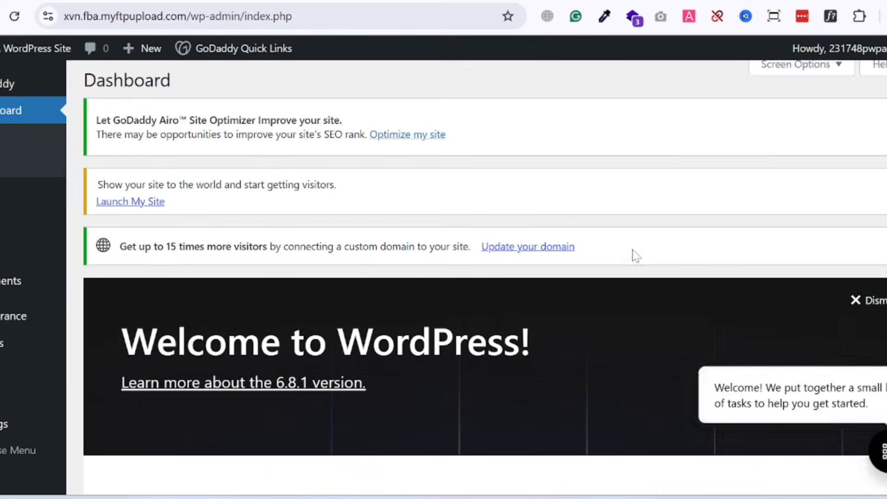
{"action": "scroll", "coordinate": [630, 259], "scroll_direction": "up", "scroll_amount": 4}
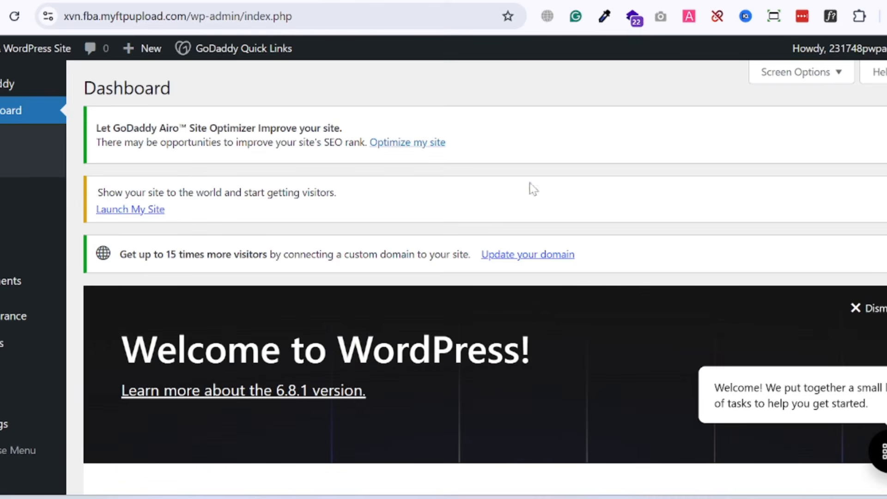
{"action": "scroll", "coordinate": [531, 208], "scroll_direction": "down", "scroll_amount": 5}
{"action": "scroll", "coordinate": [530, 268], "scroll_direction": "up", "scroll_amount": 5}
{"action": "scroll", "coordinate": [275, 228], "scroll_direction": "down", "scroll_amount": 1}
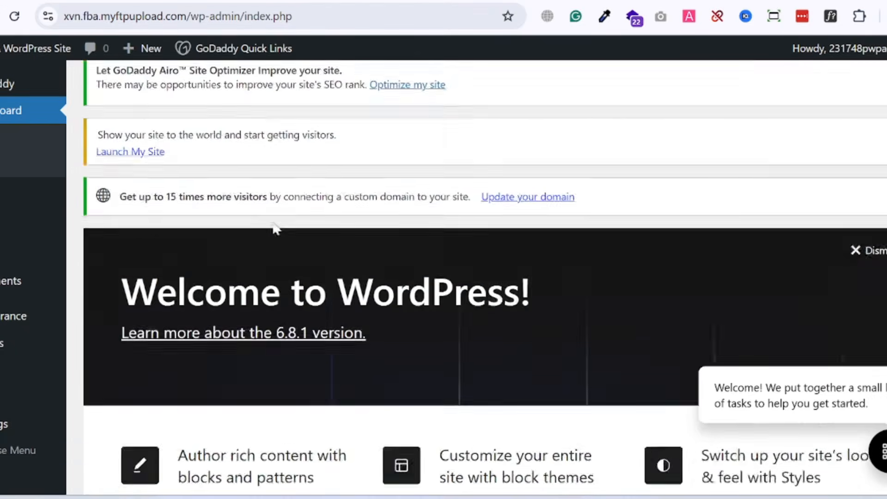
{"action": "scroll", "coordinate": [388, 292], "scroll_direction": "down", "scroll_amount": 4}
{"action": "scroll", "coordinate": [453, 241], "scroll_direction": "up", "scroll_amount": 5}
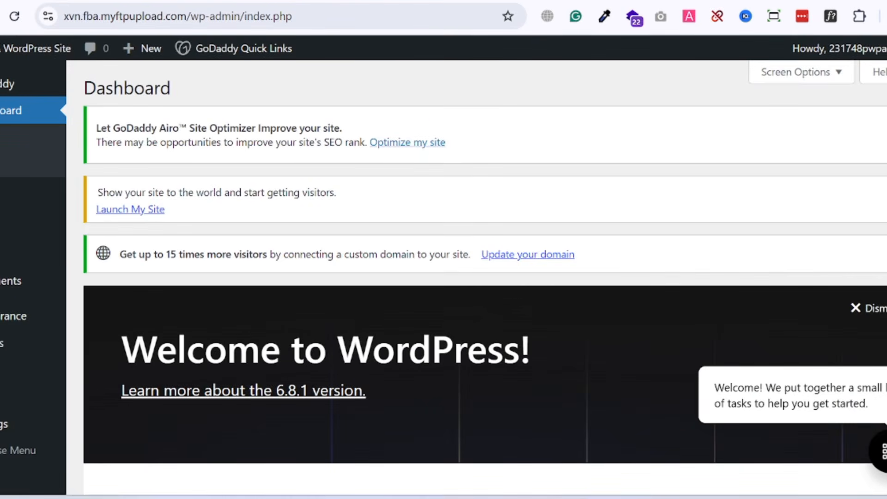
Open the GoDaddy website in a new browser tab and look through its offers page
{"action": "key", "text": "ctrl+t"}
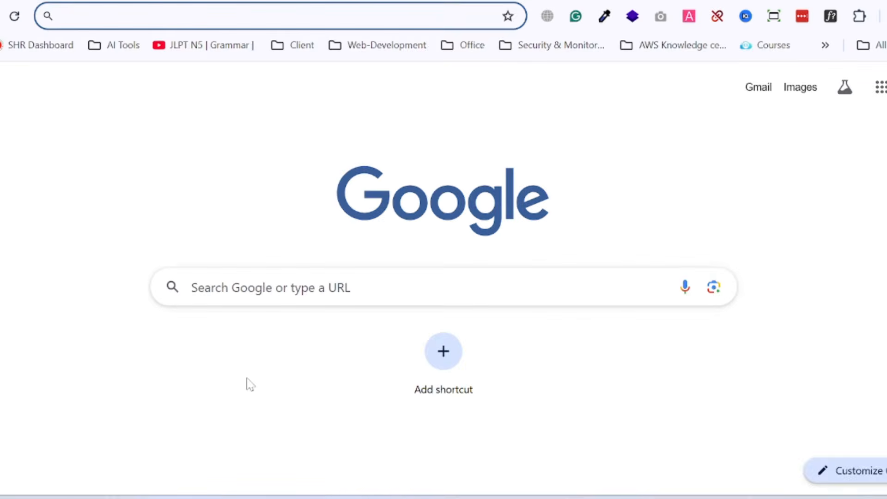
{"action": "type", "text": "godaddy"}
{"action": "key", "text": "Return"}
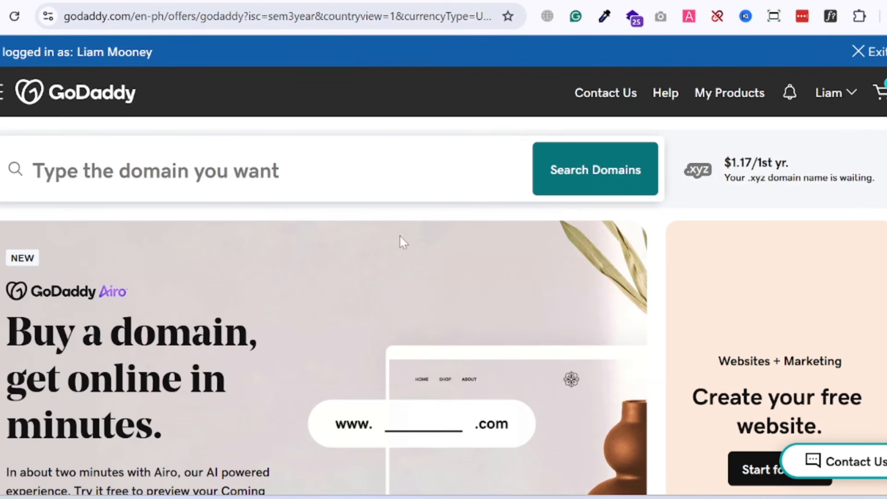
{"action": "scroll", "coordinate": [462, 277], "scroll_direction": "down", "scroll_amount": 8}
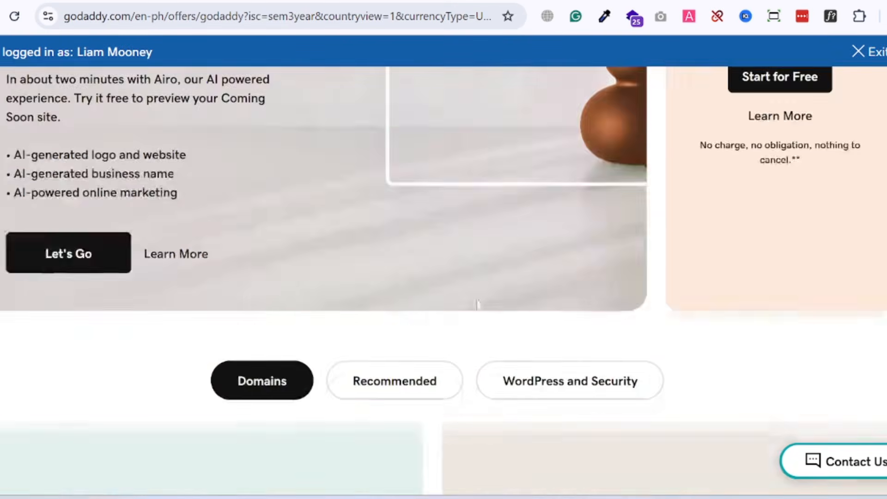
{"action": "scroll", "coordinate": [478, 304], "scroll_direction": "down", "scroll_amount": 5}
{"action": "scroll", "coordinate": [420, 293], "scroll_direction": "down", "scroll_amount": 5}
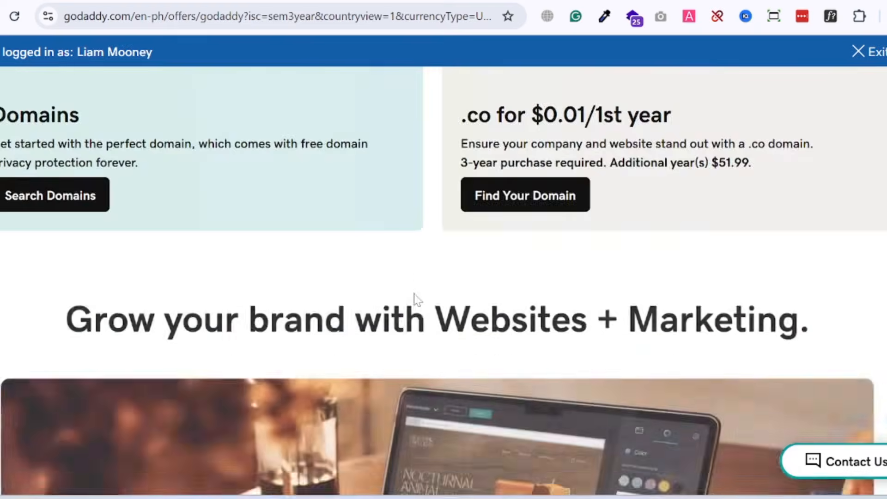
{"action": "scroll", "coordinate": [414, 298], "scroll_direction": "down", "scroll_amount": 15}
{"action": "scroll", "coordinate": [418, 300], "scroll_direction": "up", "scroll_amount": 20}
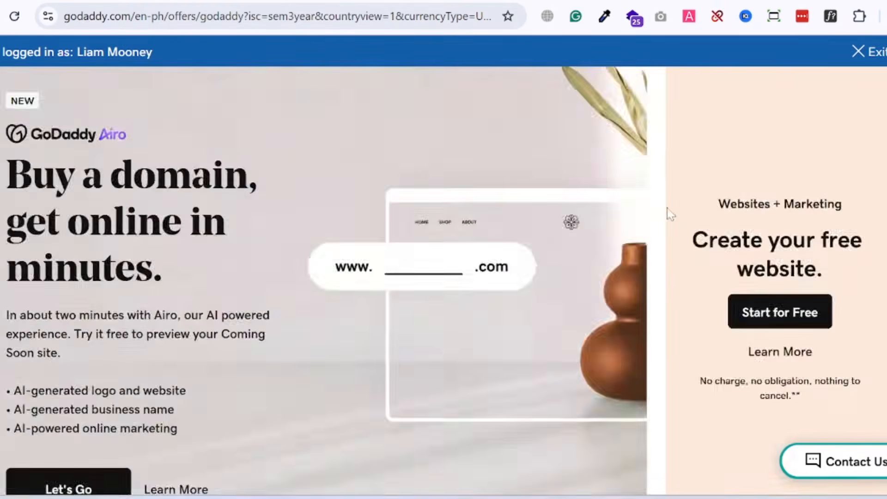
{"action": "scroll", "coordinate": [670, 214], "scroll_direction": "up", "scroll_amount": 3}
Open the client account's product list and go to the management page for all Managed WordPress hosting
{"action": "left_click", "coordinate": [852, 95]}
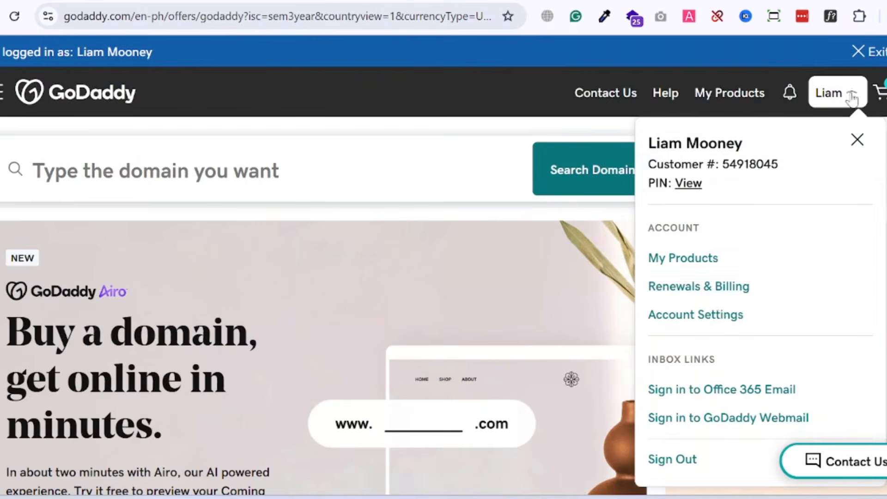
{"action": "left_click", "coordinate": [700, 264]}
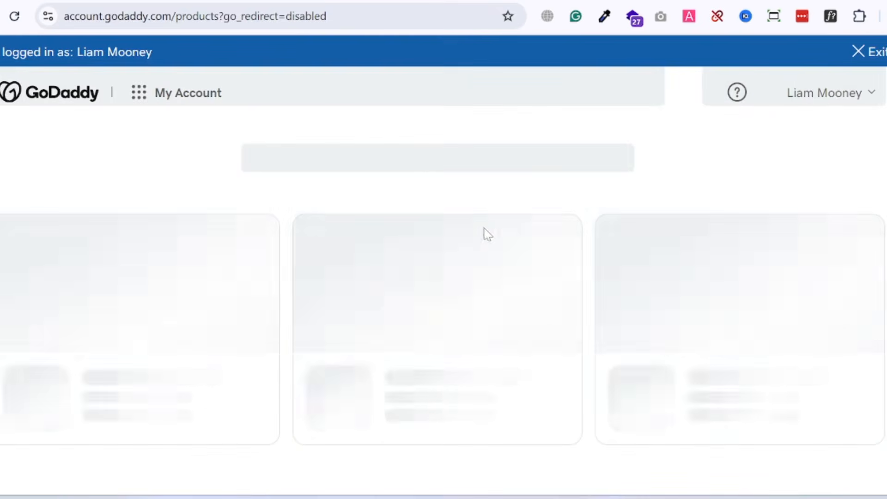
{"action": "scroll", "coordinate": [495, 319], "scroll_direction": "down", "scroll_amount": 10}
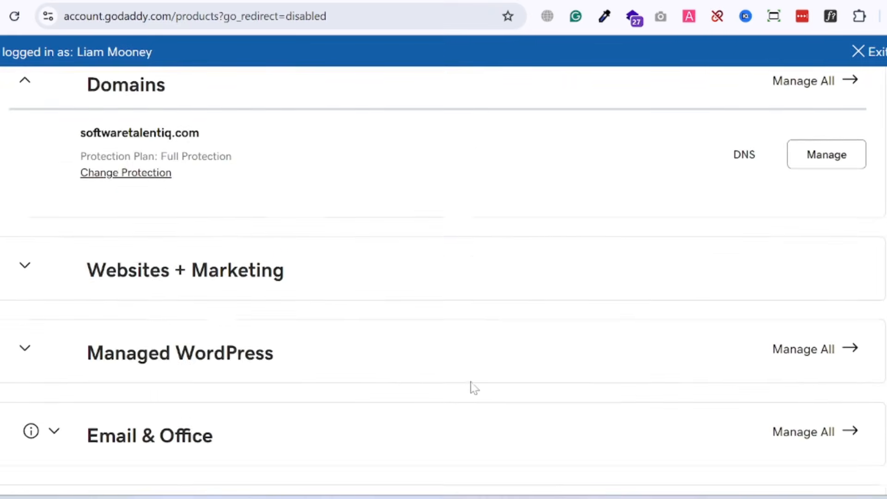
{"action": "scroll", "coordinate": [226, 212], "scroll_direction": "up", "scroll_amount": 1}
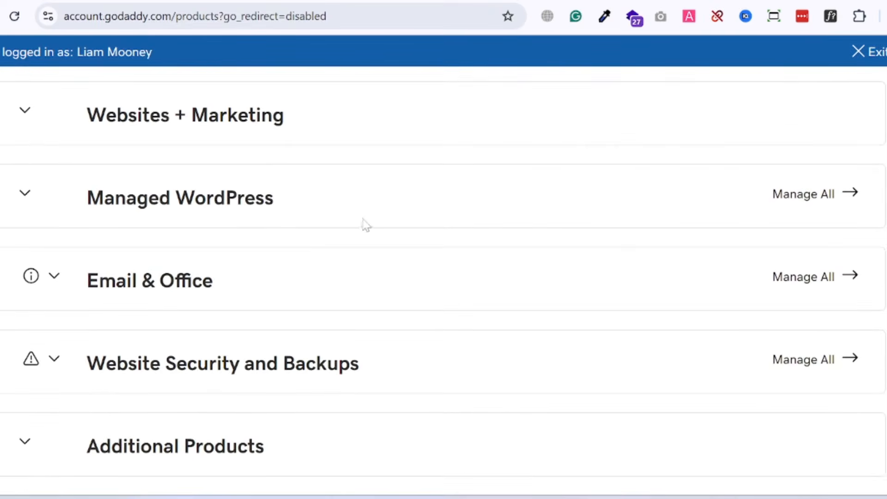
{"action": "left_click", "coordinate": [832, 194]}
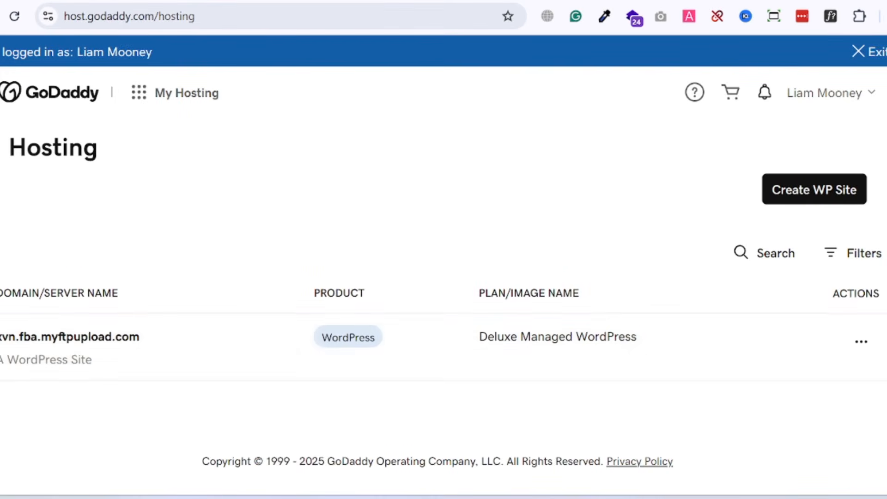
Open the workspace of the new Deluxe Managed WordPress site and look over its dashboard
{"action": "left_click", "coordinate": [247, 332]}
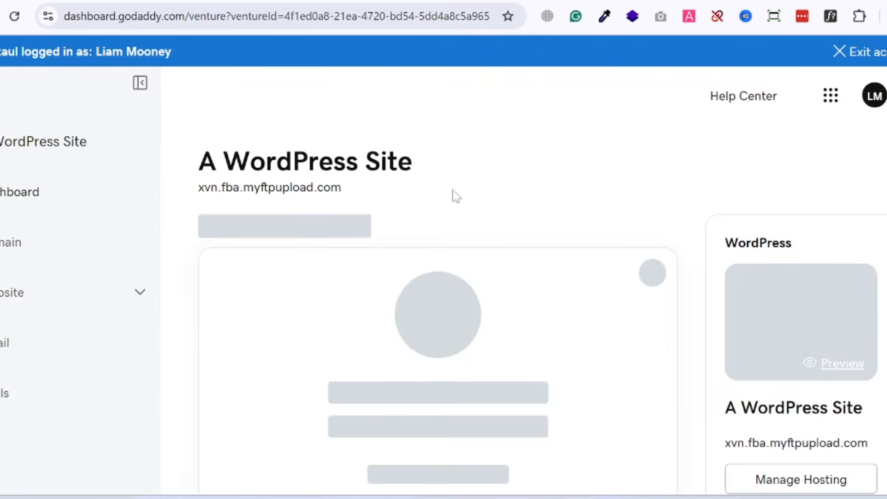
{"action": "scroll", "coordinate": [510, 204], "scroll_direction": "down", "scroll_amount": 3}
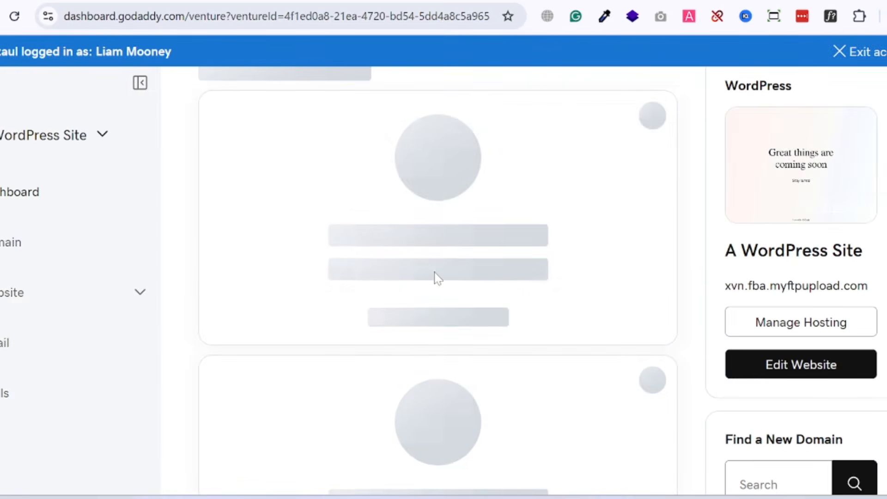
{"action": "scroll", "coordinate": [442, 337], "scroll_direction": "down", "scroll_amount": 3}
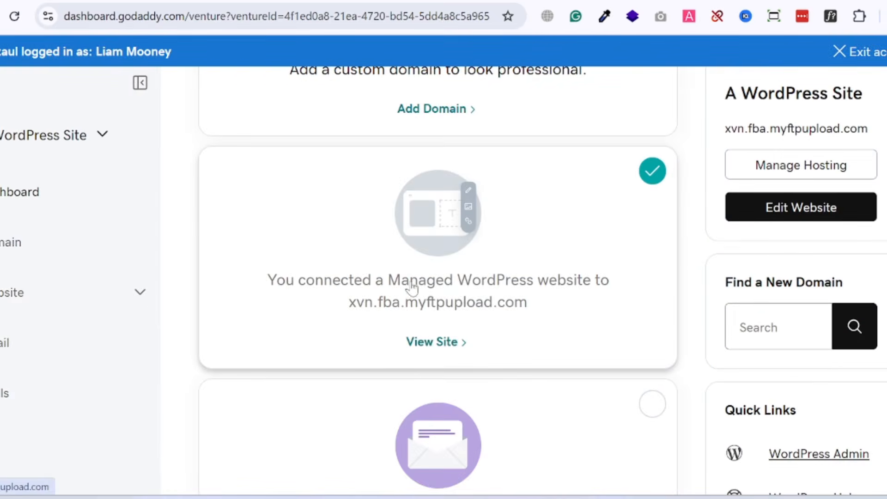
{"action": "scroll", "coordinate": [412, 291], "scroll_direction": "up", "scroll_amount": 5}
{"action": "scroll", "coordinate": [175, 288], "scroll_direction": "up", "scroll_amount": 2}
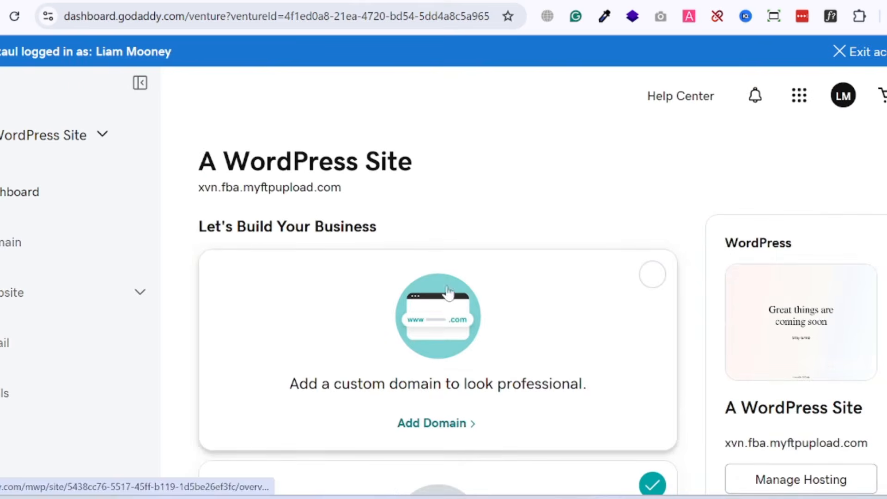
Check the workspace's domain page, and examine the dashboard's setup tasks for the custom domain, website and email
{"action": "left_click", "coordinate": [10, 243]}
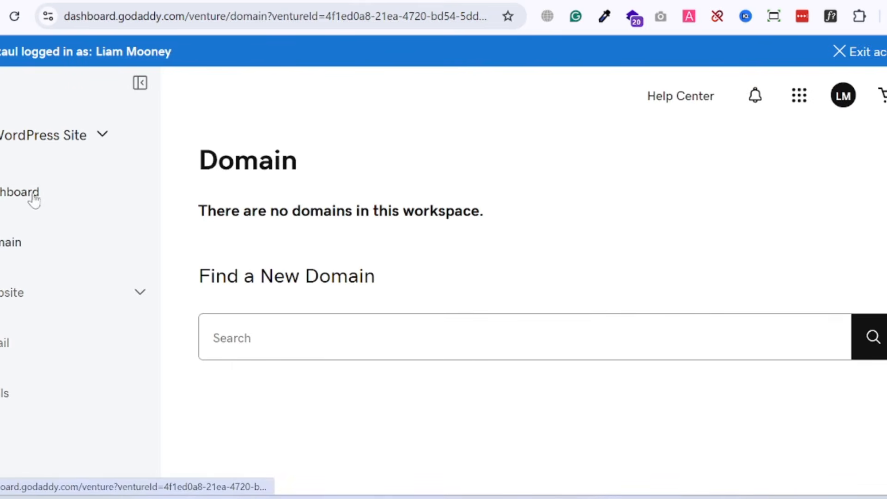
{"action": "left_click", "coordinate": [32, 194]}
{"action": "scroll", "coordinate": [784, 350], "scroll_direction": "down", "scroll_amount": 6}
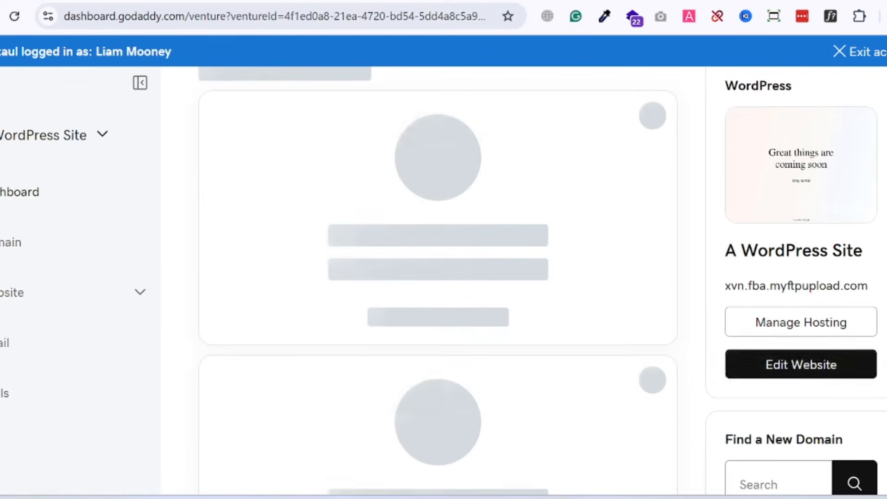
{"action": "scroll", "coordinate": [542, 280], "scroll_direction": "down", "scroll_amount": 3}
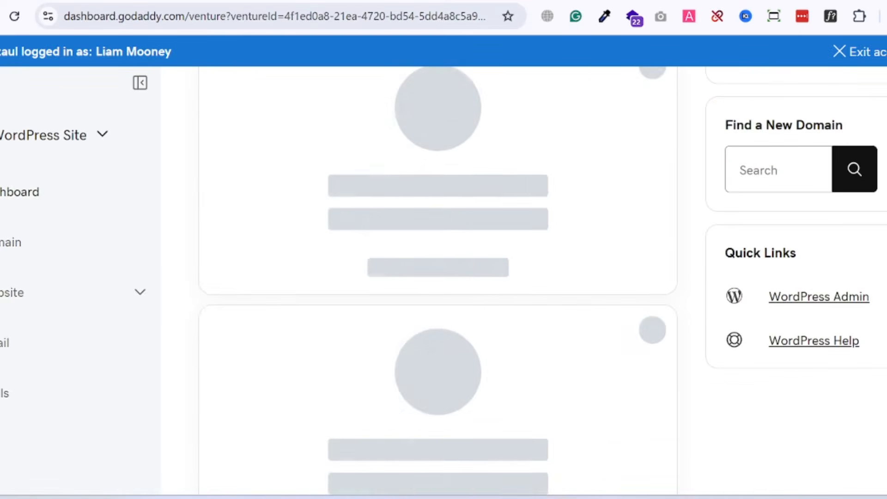
{"action": "scroll", "coordinate": [622, 414], "scroll_direction": "down", "scroll_amount": 1}
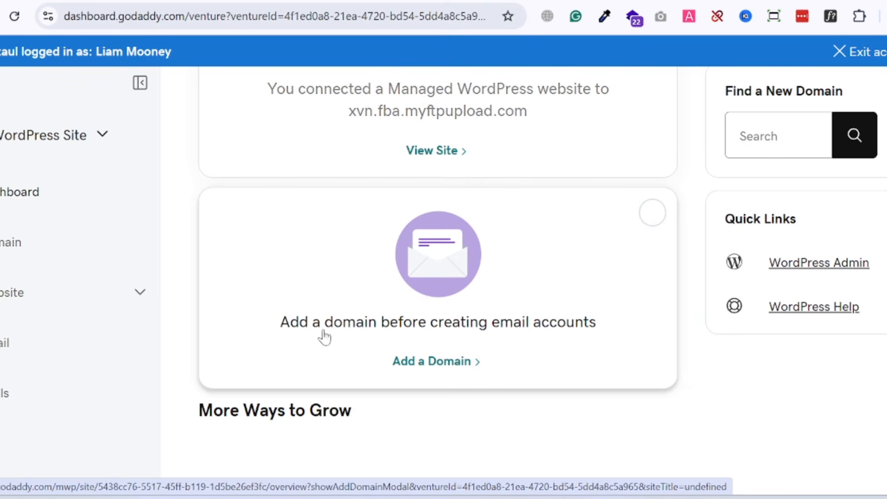
{"action": "scroll", "coordinate": [456, 281], "scroll_direction": "up", "scroll_amount": 5}
{"action": "scroll", "coordinate": [457, 281], "scroll_direction": "down", "scroll_amount": 5}
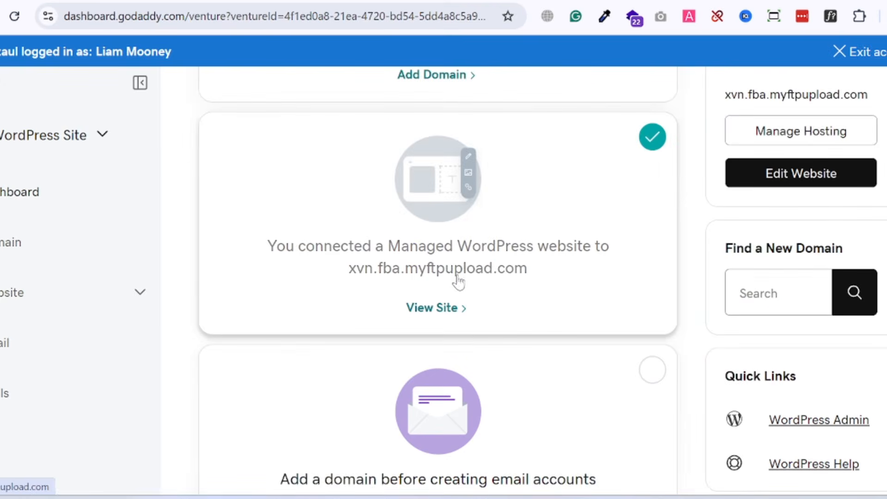
{"action": "scroll", "coordinate": [439, 309], "scroll_direction": "up", "scroll_amount": 10}
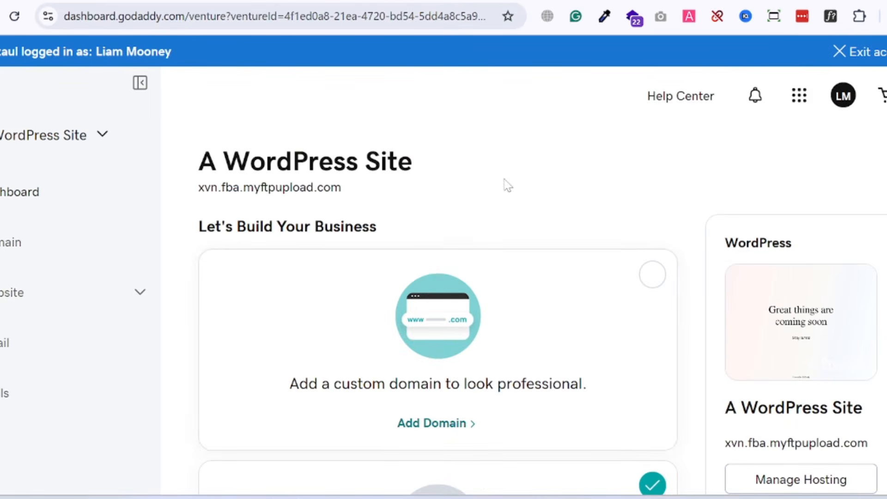
{"action": "scroll", "coordinate": [506, 182], "scroll_direction": "down", "scroll_amount": 3}
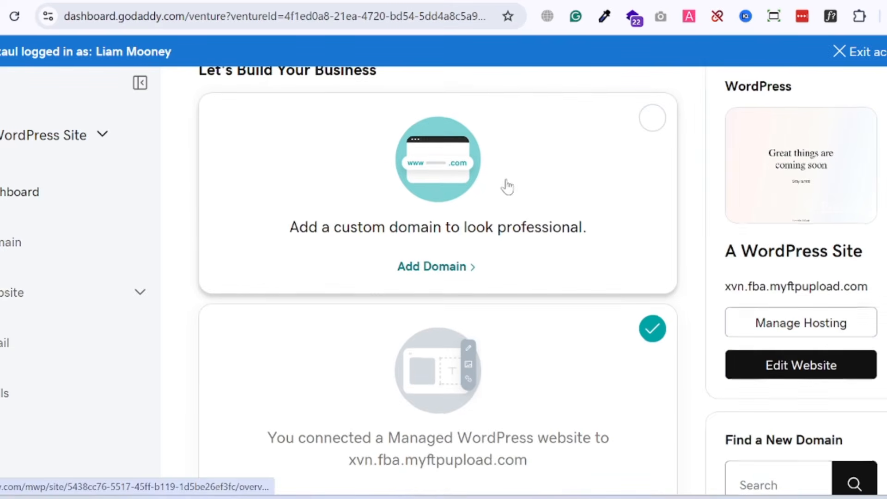
{"action": "scroll", "coordinate": [348, 269], "scroll_direction": "up", "scroll_amount": 2}
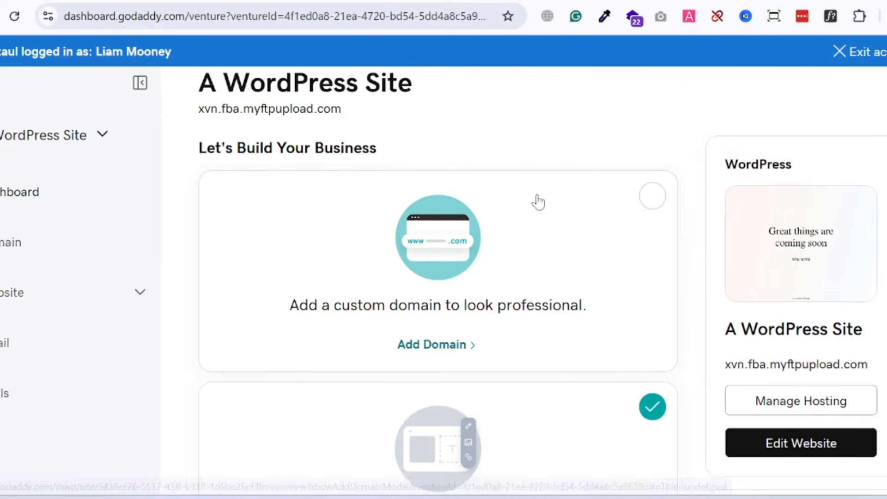
{"action": "scroll", "coordinate": [388, 146], "scroll_direction": "up", "scroll_amount": 2}
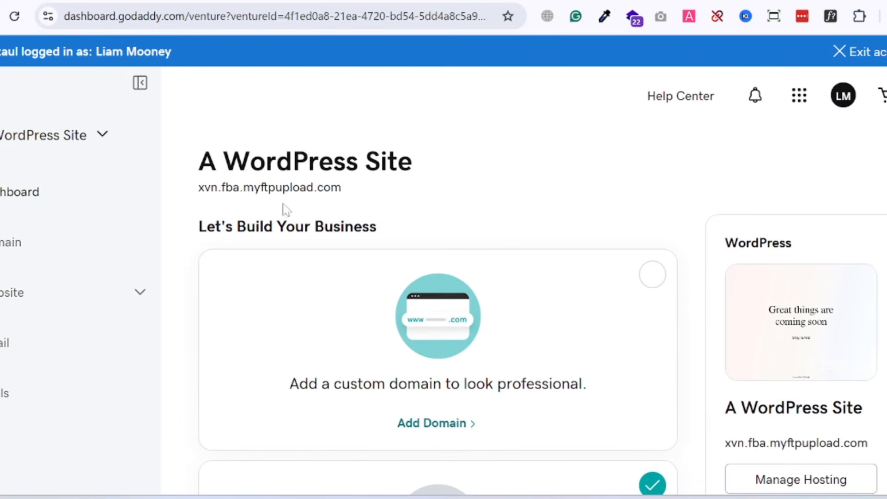
Add softwaretalentiq.com as the site's new primary domain and confirm using it even though it is already in use
{"action": "scroll", "coordinate": [544, 200], "scroll_direction": "down", "scroll_amount": 2}
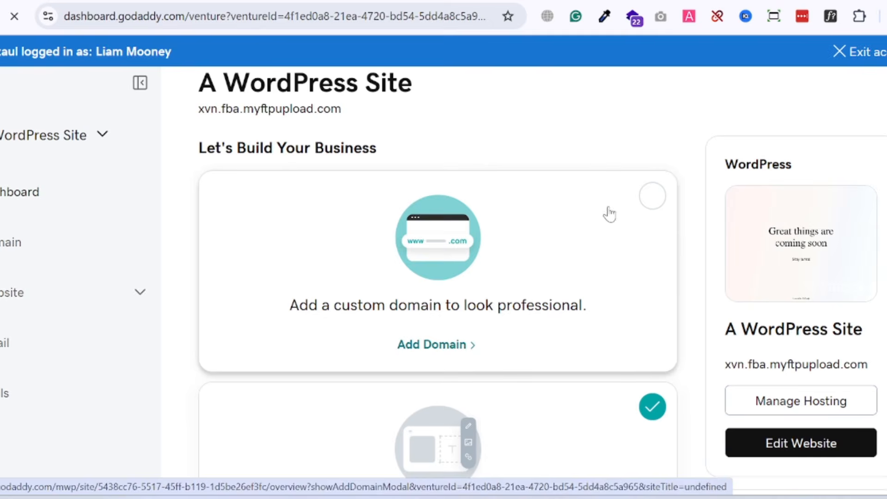
{"action": "left_click", "coordinate": [609, 238]}
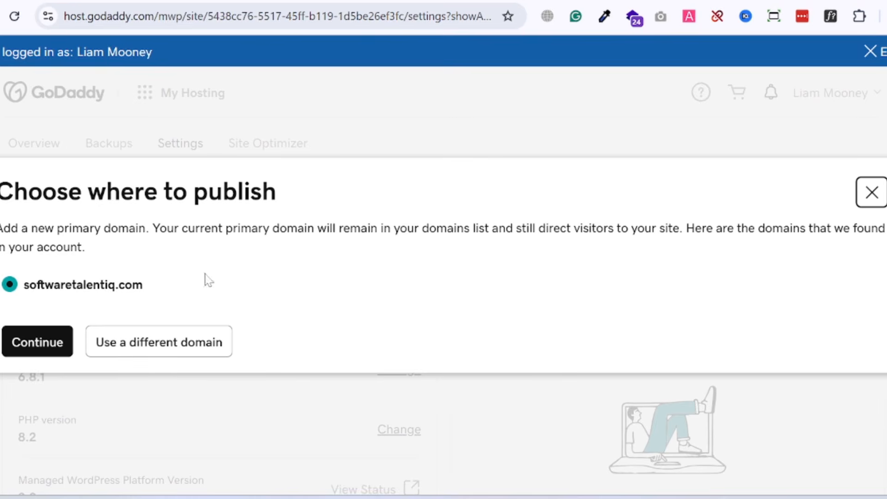
{"action": "left_click", "coordinate": [37, 343]}
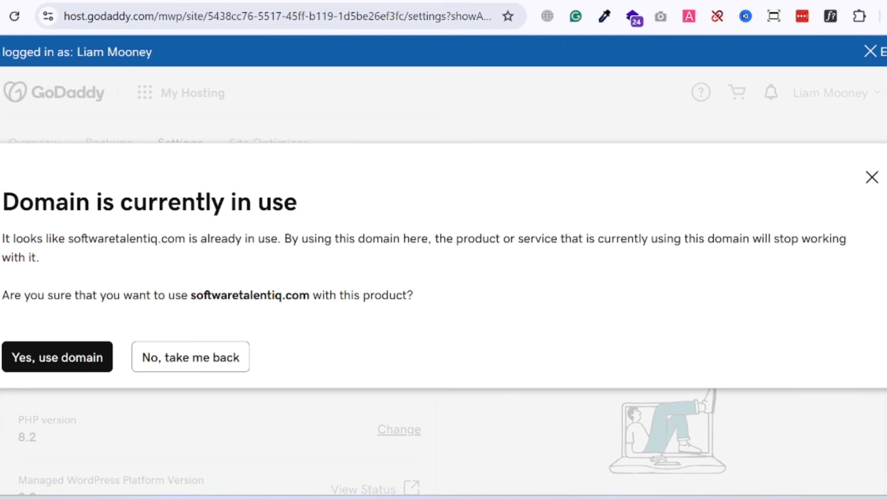
{"action": "left_click", "coordinate": [53, 351]}
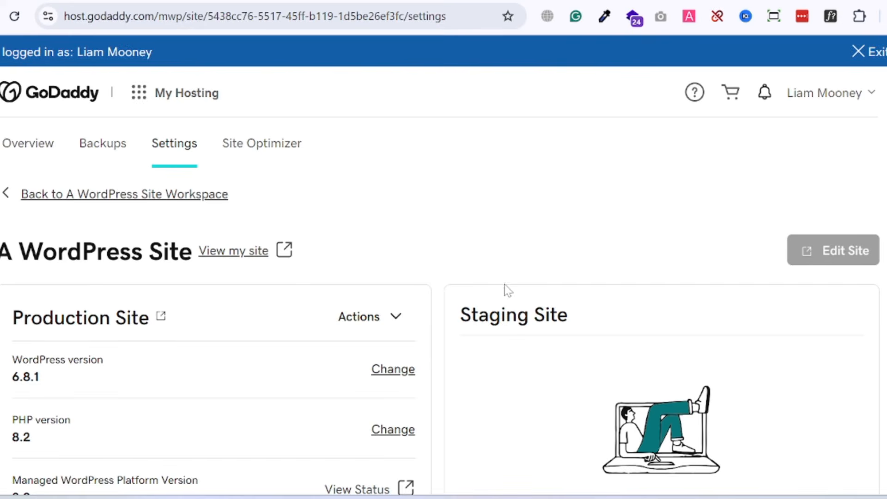
Look over the site's hosting settings and check the setup status of softwaretalentiq.com in the domains section
{"action": "scroll", "coordinate": [509, 291], "scroll_direction": "down", "scroll_amount": 7}
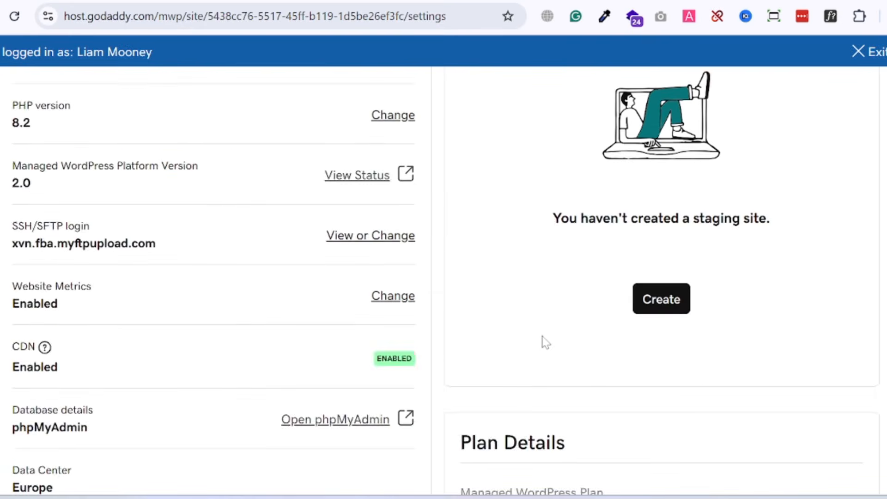
{"action": "scroll", "coordinate": [545, 342], "scroll_direction": "down", "scroll_amount": 9}
{"action": "scroll", "coordinate": [528, 356], "scroll_direction": "up", "scroll_amount": 6}
{"action": "scroll", "coordinate": [531, 354], "scroll_direction": "down", "scroll_amount": 7}
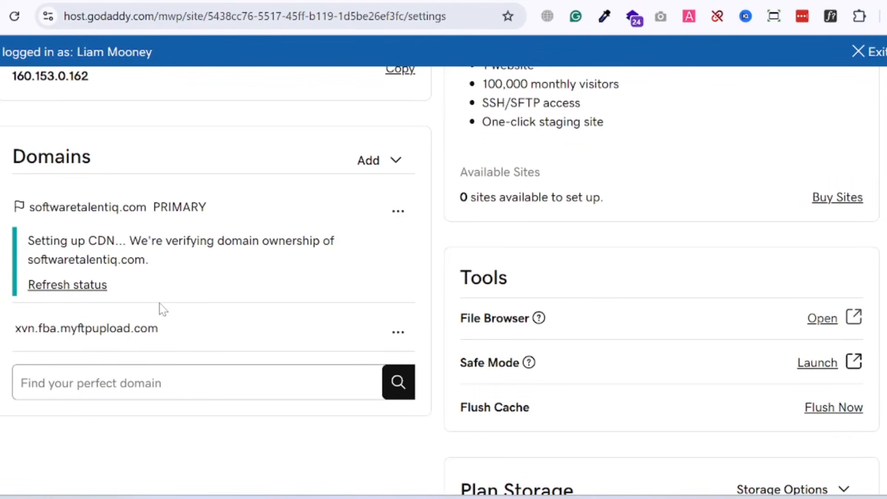
{"action": "scroll", "coordinate": [217, 290], "scroll_direction": "up", "scroll_amount": 15}
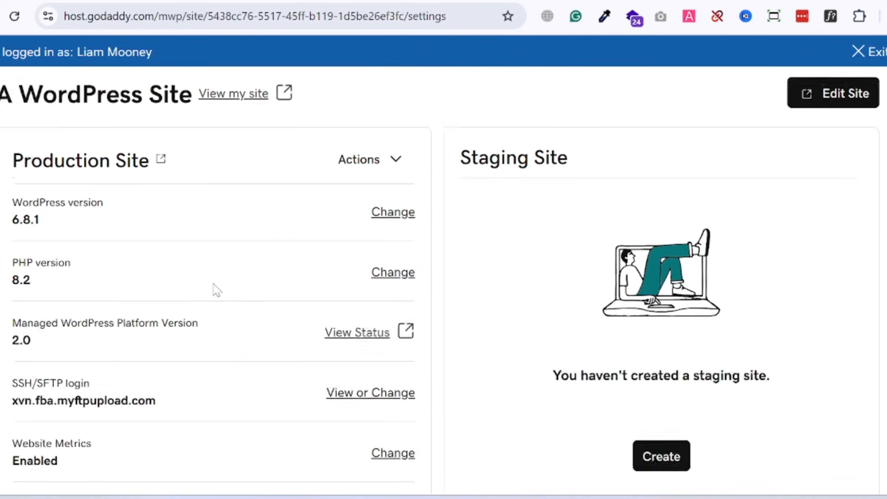
Reload the hosting settings page and recheck the primary domain's CDN and ownership verification status
{"action": "left_click", "coordinate": [14, 17]}
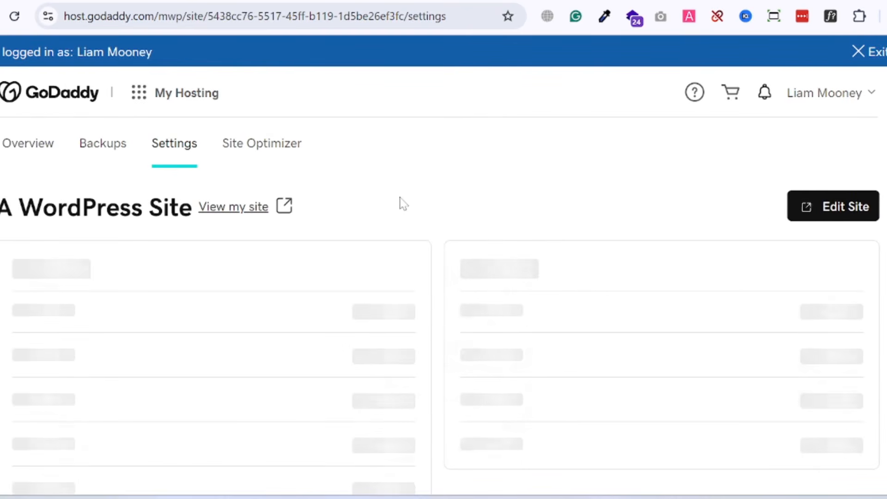
{"action": "scroll", "coordinate": [452, 273], "scroll_direction": "down", "scroll_amount": 5}
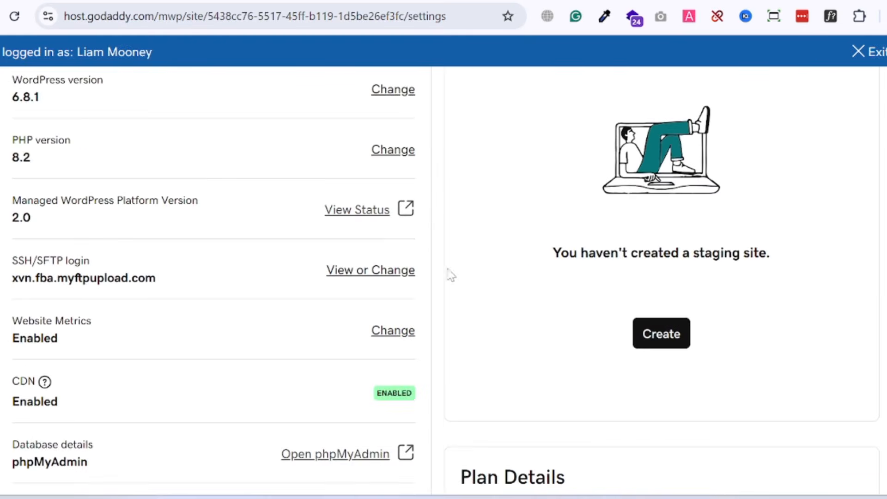
{"action": "scroll", "coordinate": [519, 346], "scroll_direction": "up", "scroll_amount": 5}
{"action": "scroll", "coordinate": [522, 346], "scroll_direction": "down", "scroll_amount": 7}
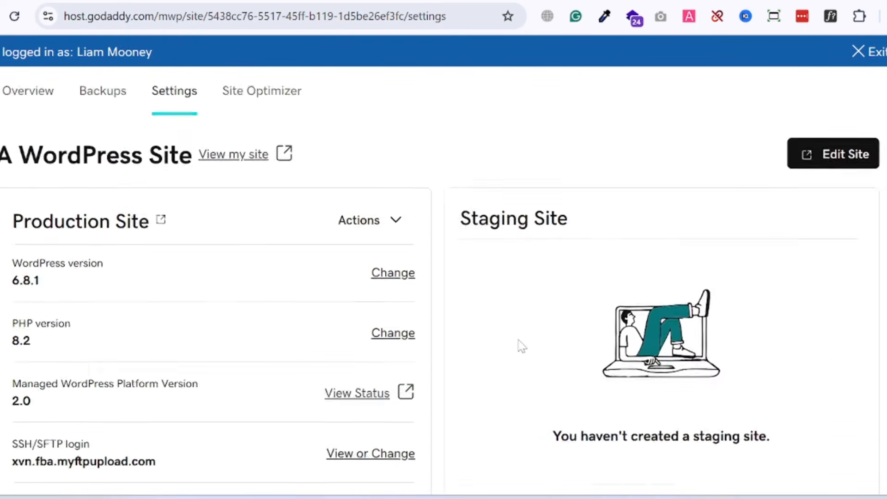
{"action": "scroll", "coordinate": [521, 345], "scroll_direction": "down", "scroll_amount": 12}
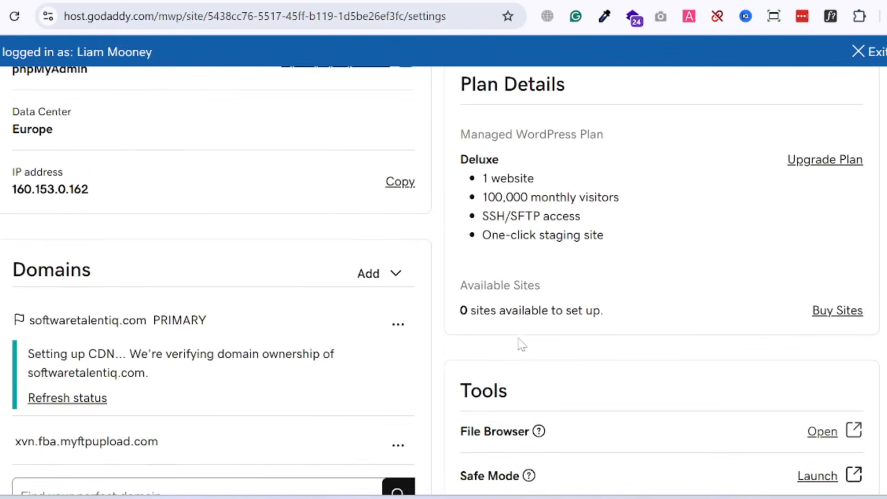
{"action": "scroll", "coordinate": [255, 365], "scroll_direction": "up", "scroll_amount": 20}
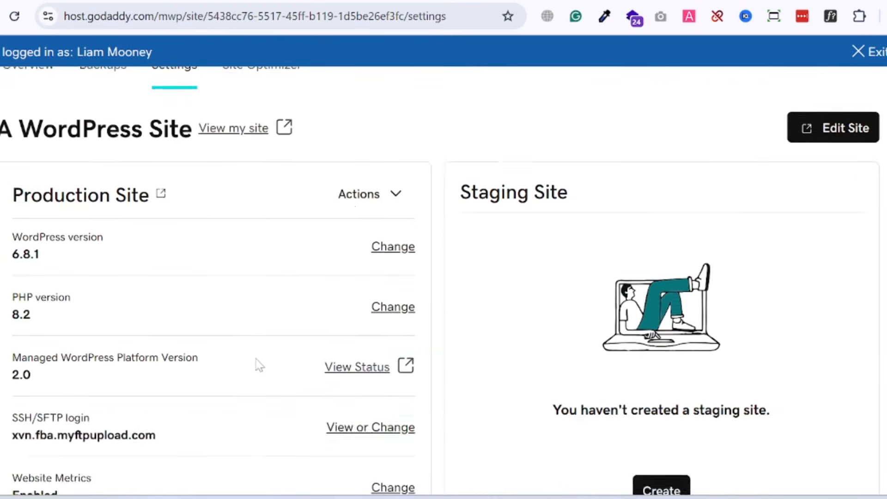
Open the live site in a new browser tab to check it, and return to the hosting settings page
{"action": "right_click", "coordinate": [238, 210]}
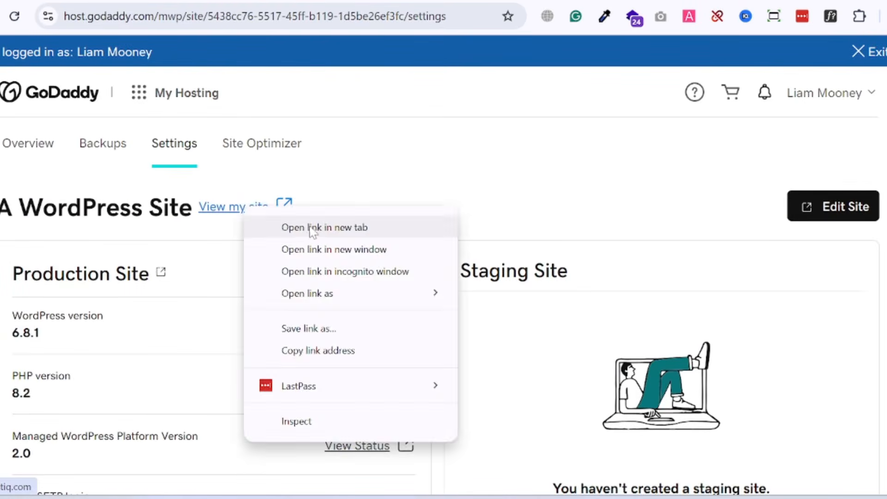
{"action": "left_click", "coordinate": [296, 227]}
{"action": "left_click", "coordinate": [433, 1]}
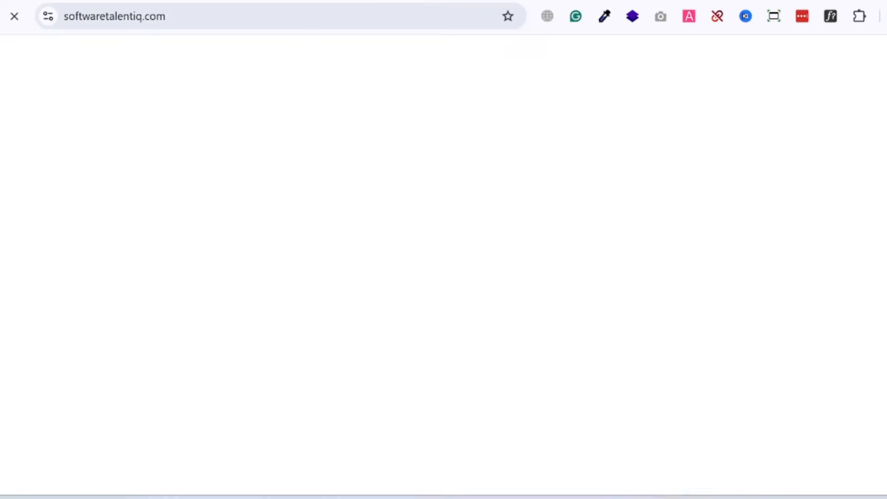
{"action": "left_click", "coordinate": [96, 0]}
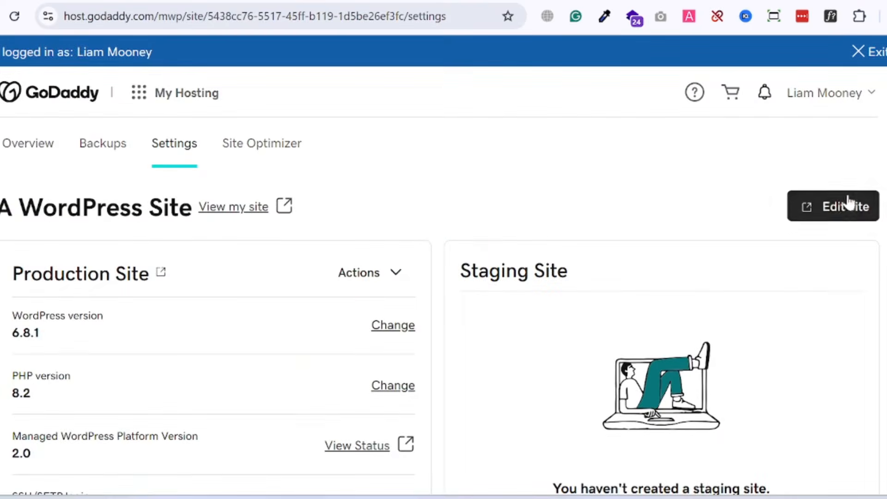